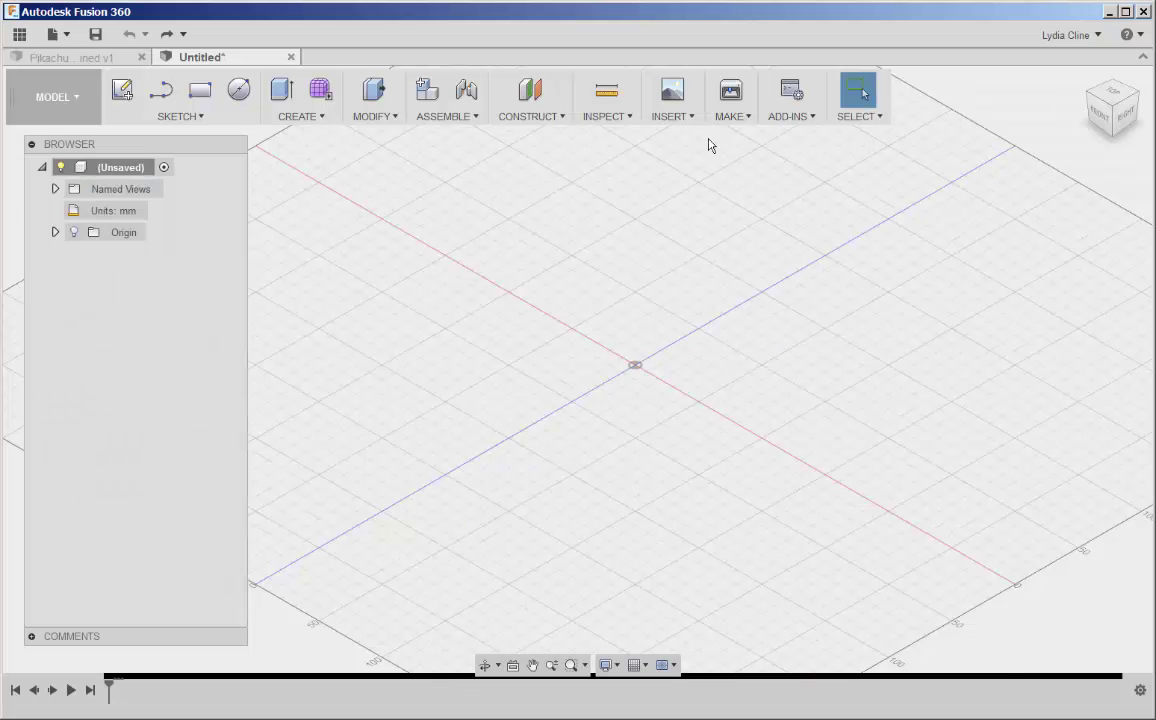
Insert stormtrooper_lowpoly_body.STL as a mesh and rotate it -90° so it stands upright
click(692, 118)
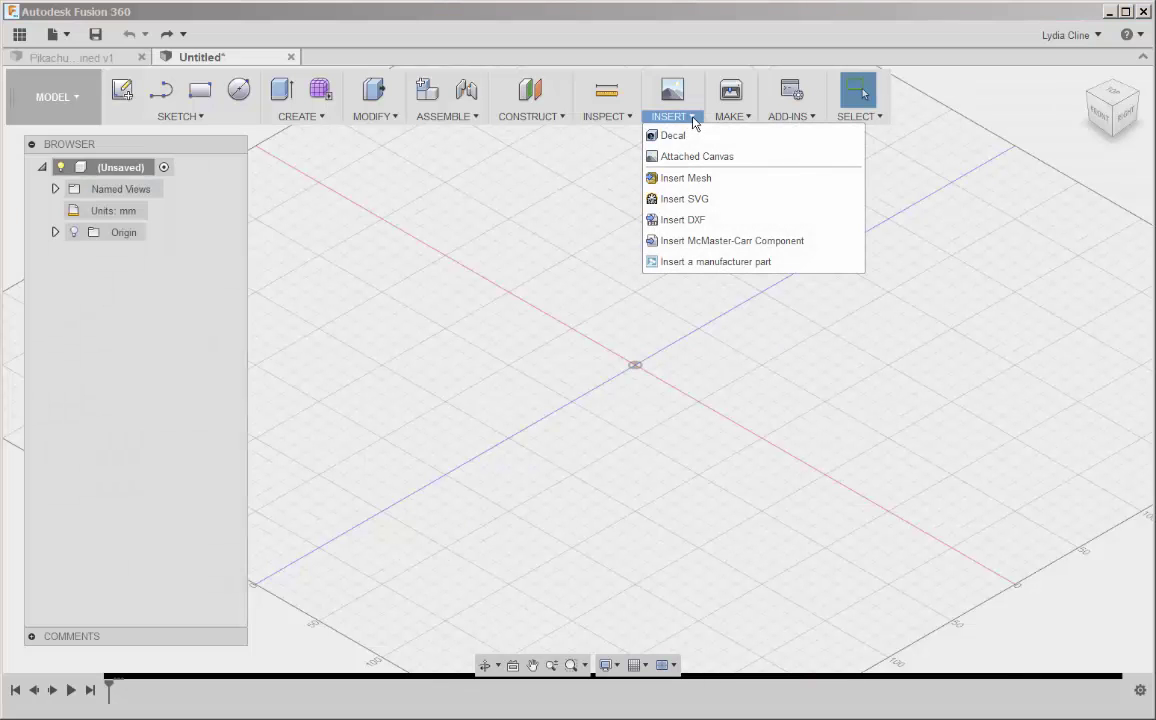
click(682, 177)
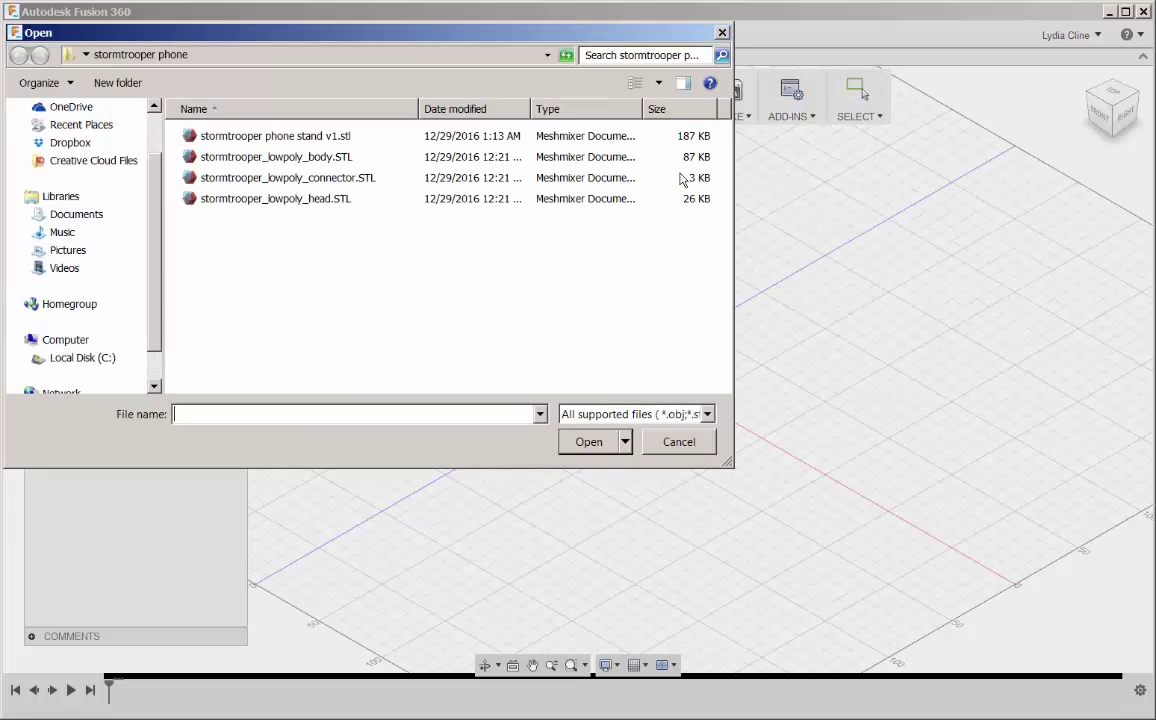
double_click(298, 160)
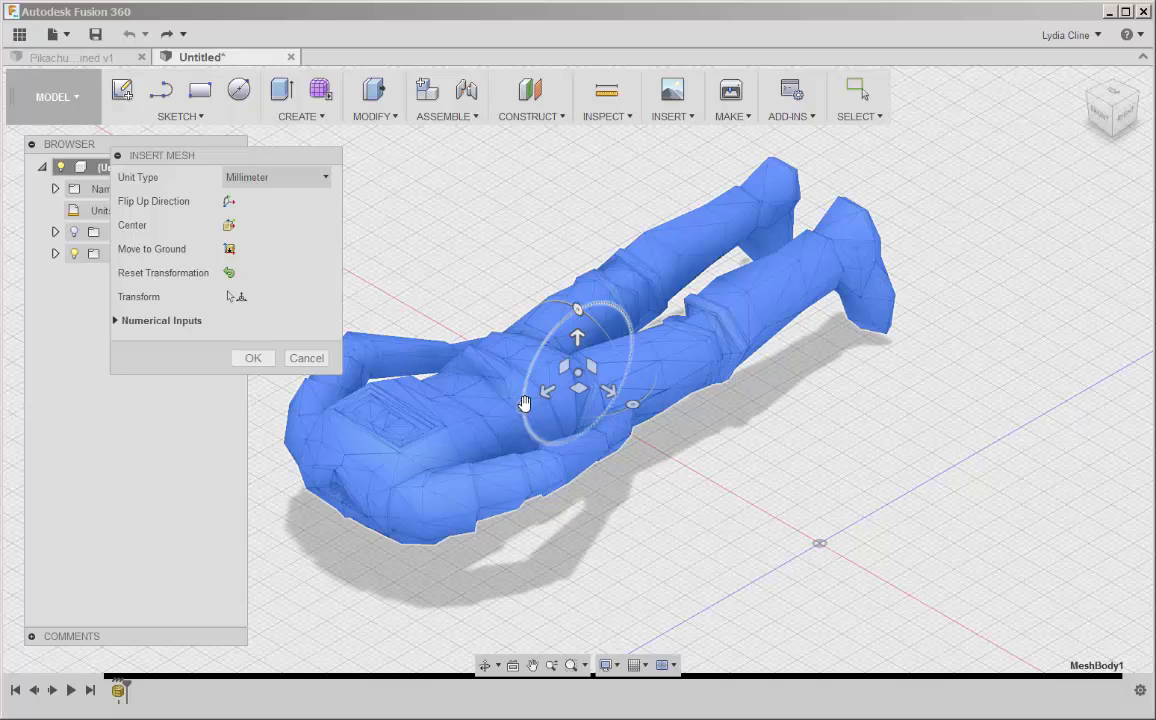
drag(524, 403, 575, 300)
scroll(452, 343, down, 5)
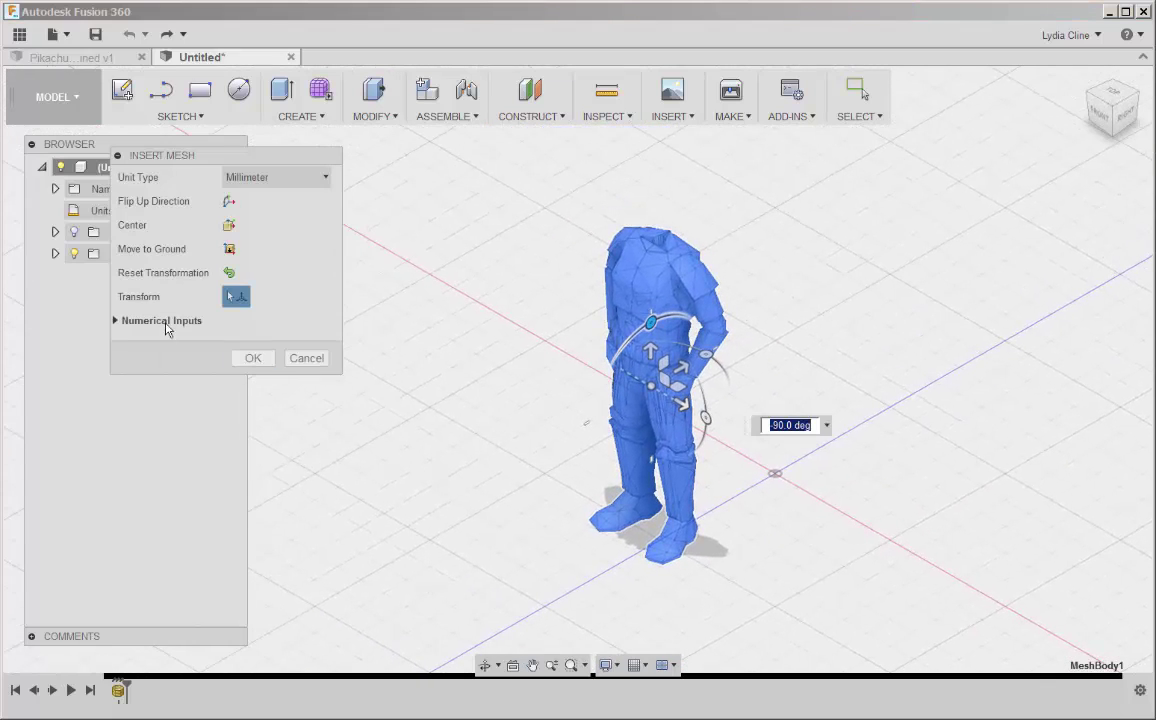
Confirm the body placement and draw a 100 x 100 mm rectangle on the XY ground plane
click(250, 358)
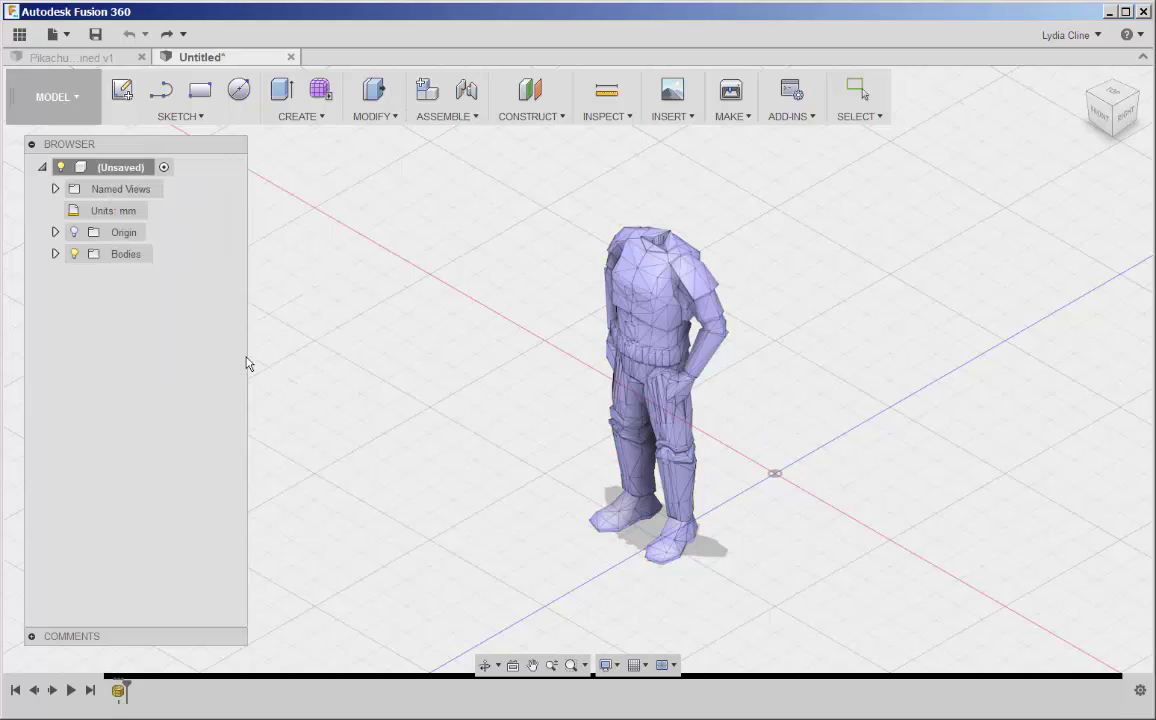
click(201, 91)
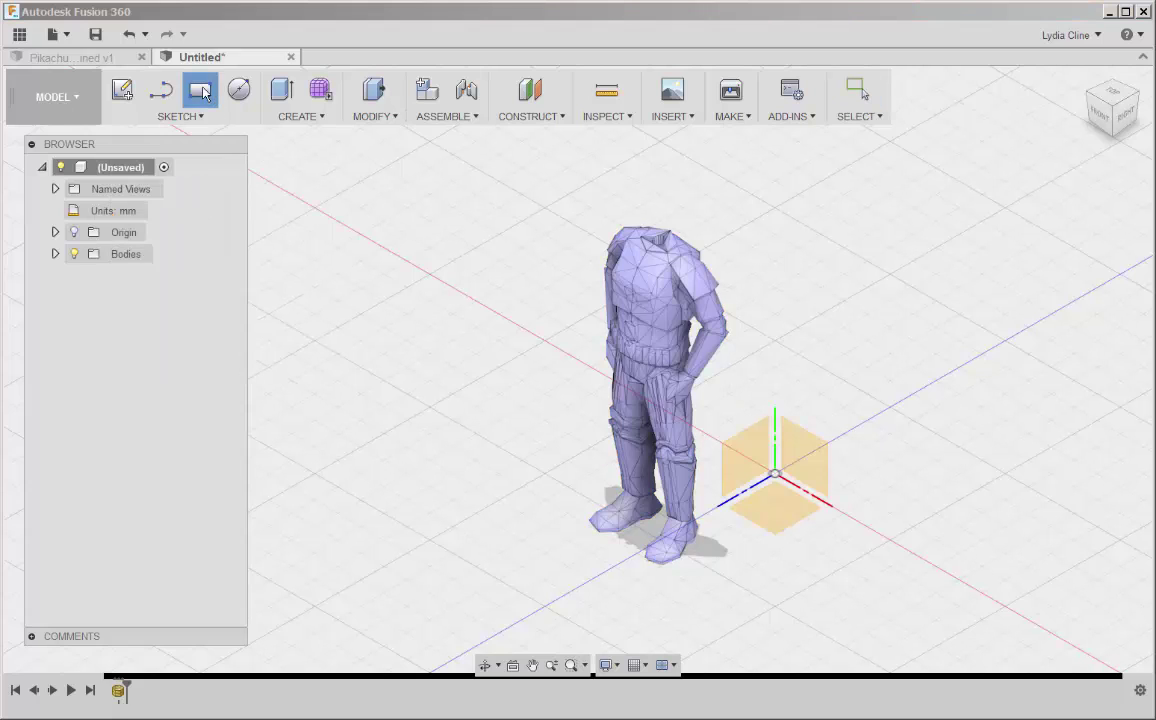
click(774, 512)
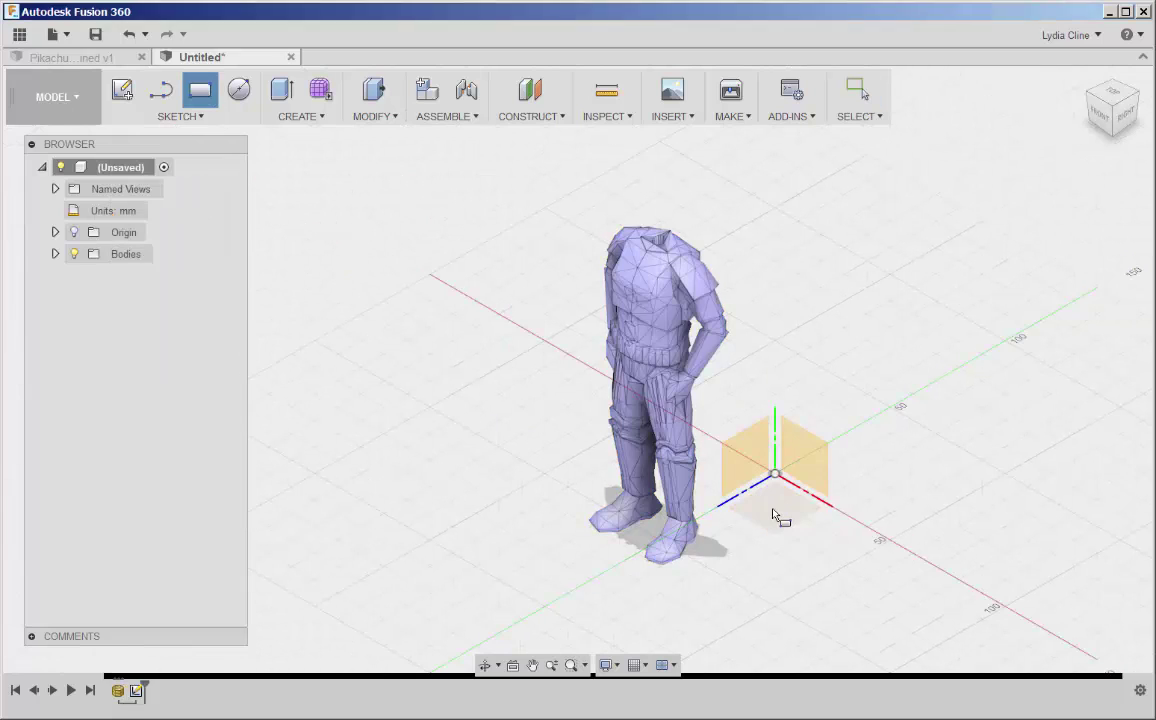
middle_drag(490, 431, 840, 474)
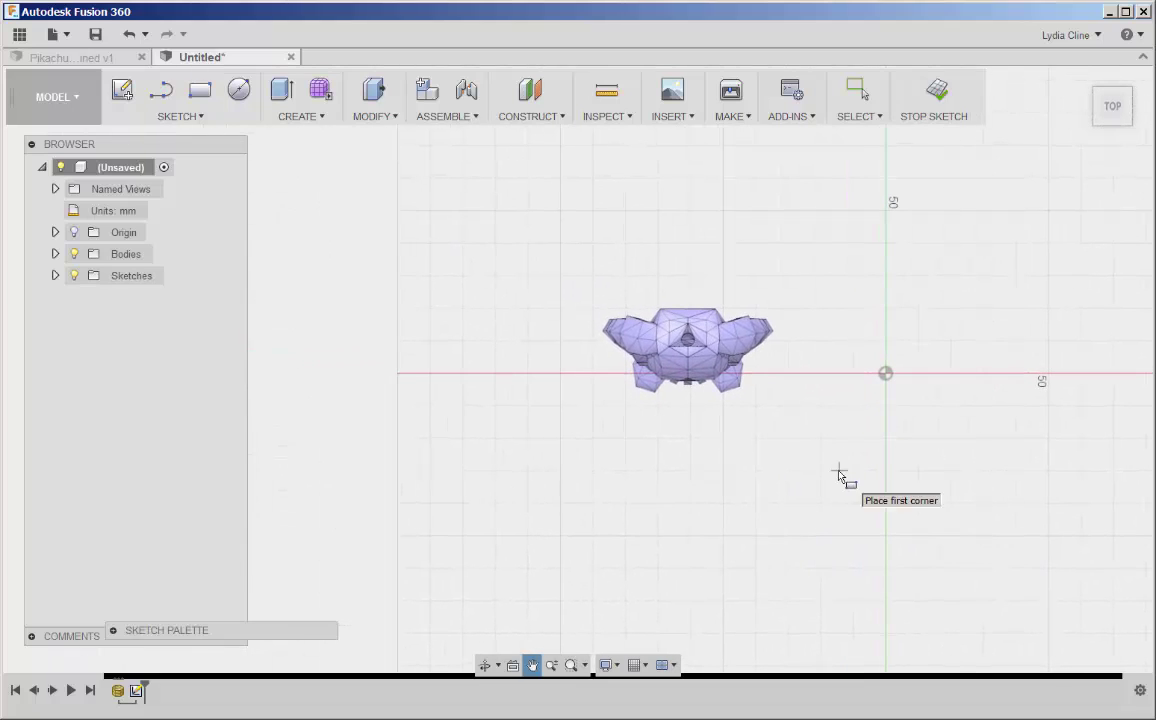
click(430, 310)
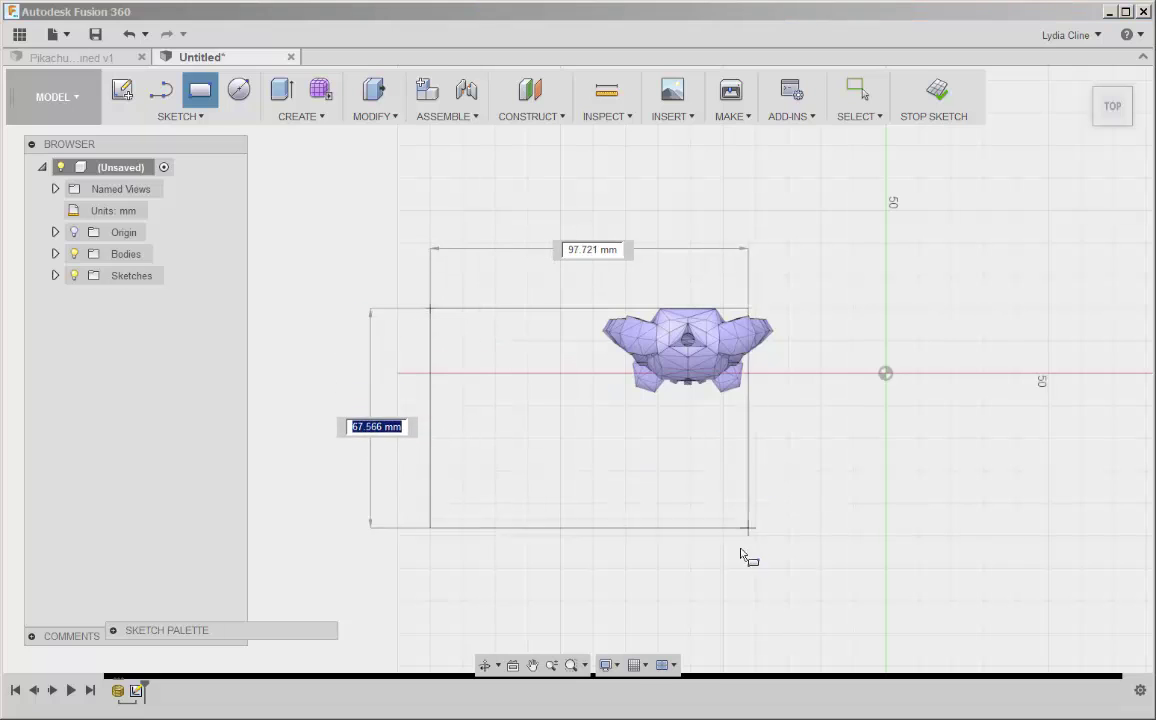
scroll(741, 555, down, 2)
text(90)
key(Tab)
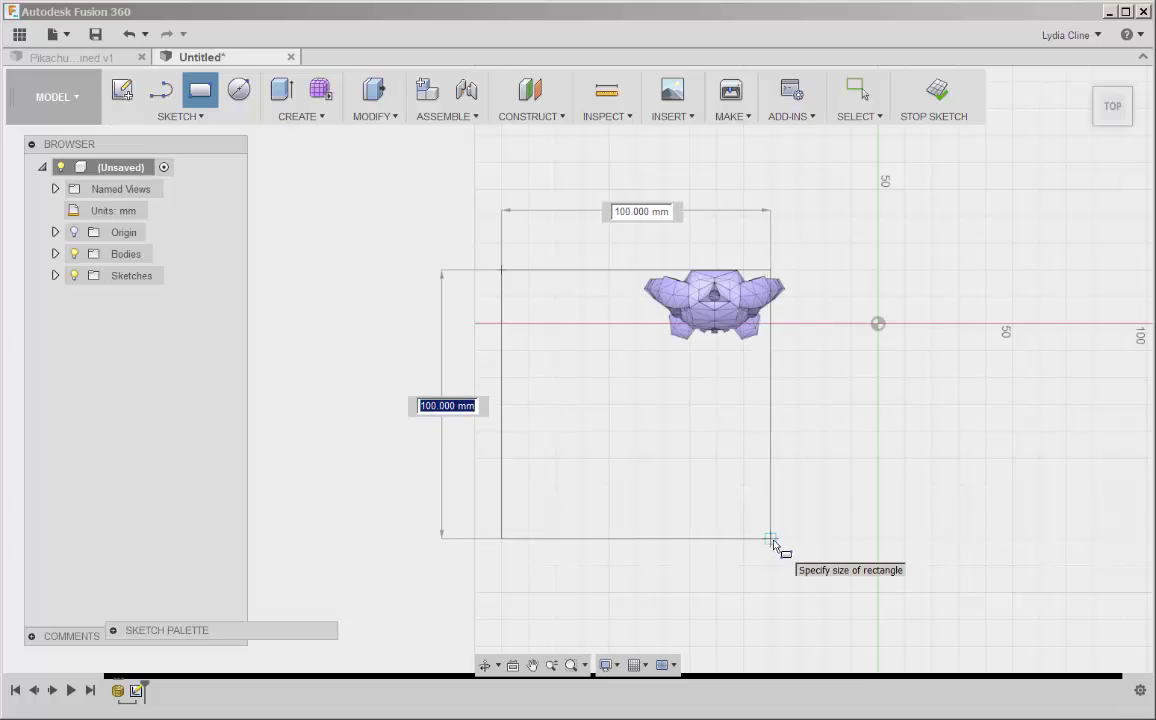
click(773, 543)
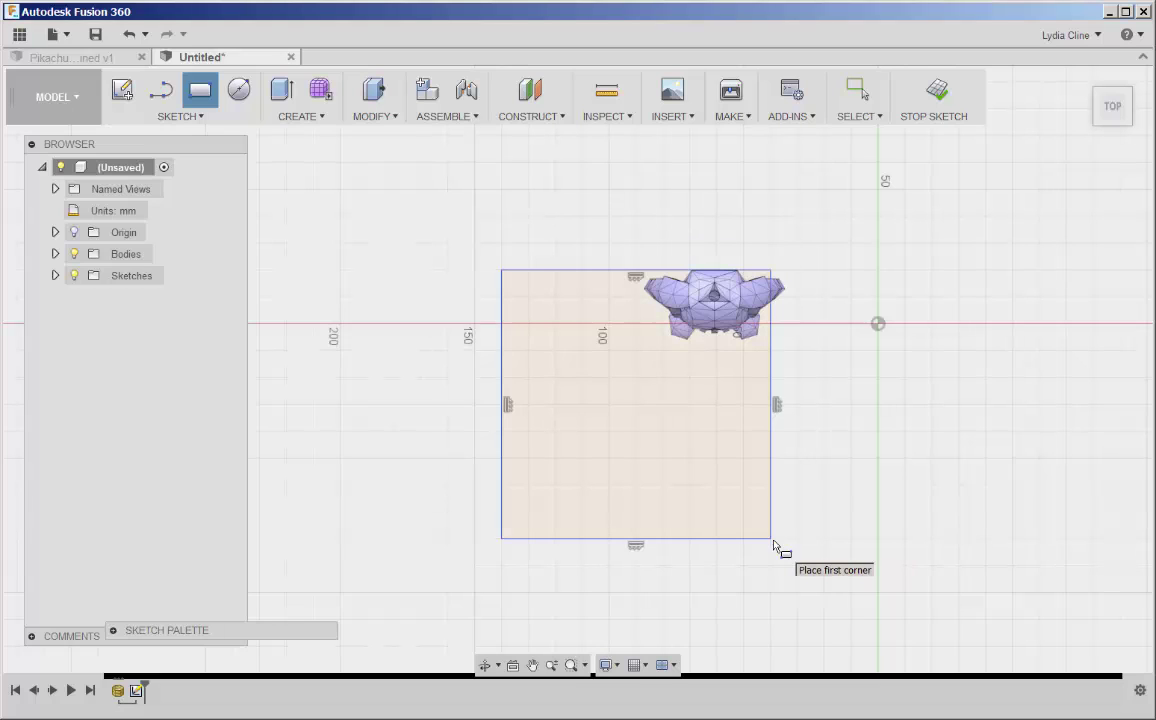
Stop the sketch and insert stormtrooper_lowpoly_body.STL a second time
click(936, 90)
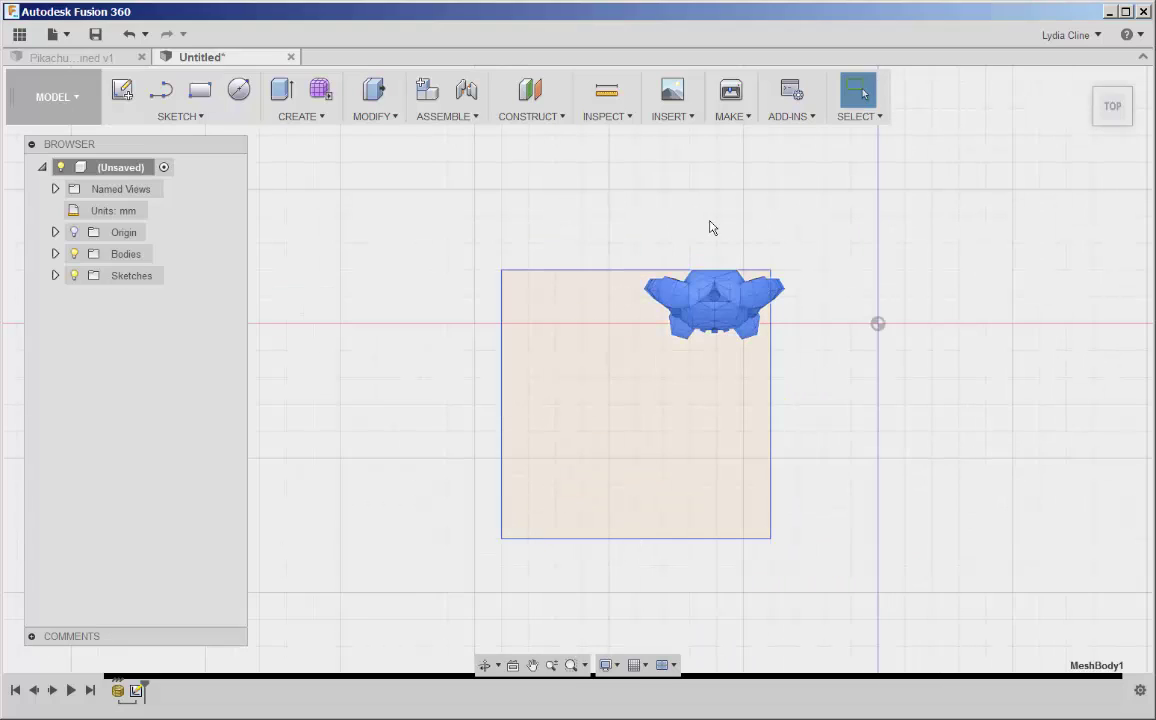
click(692, 119)
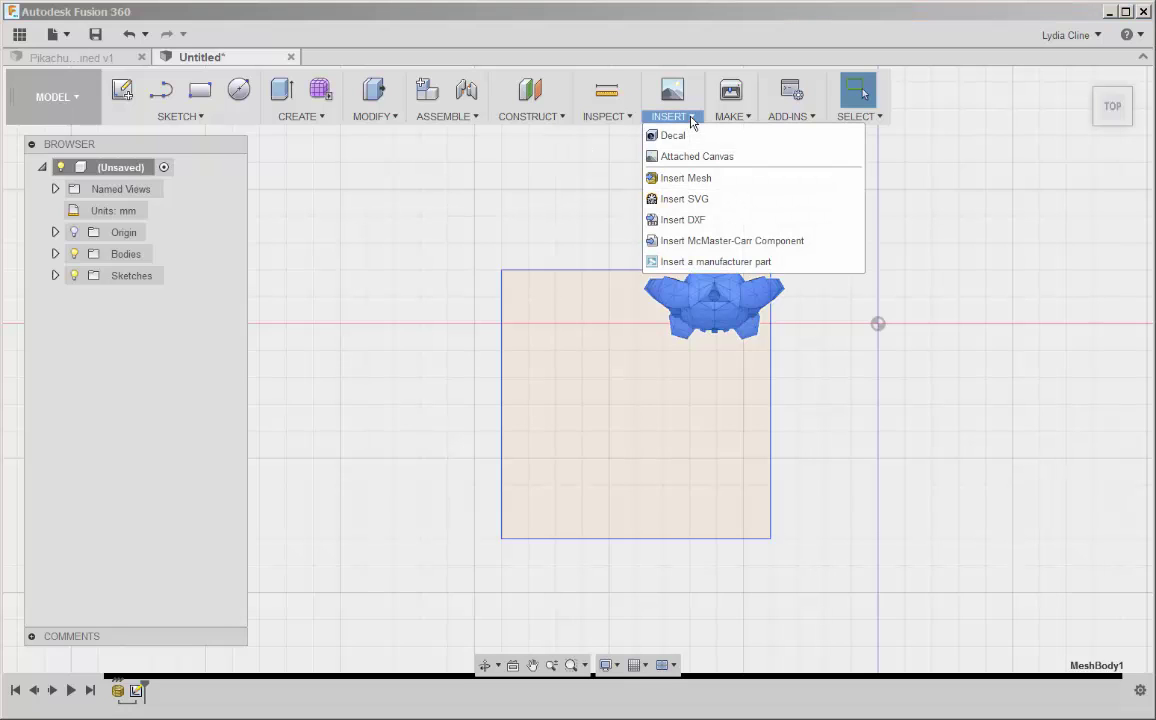
click(693, 180)
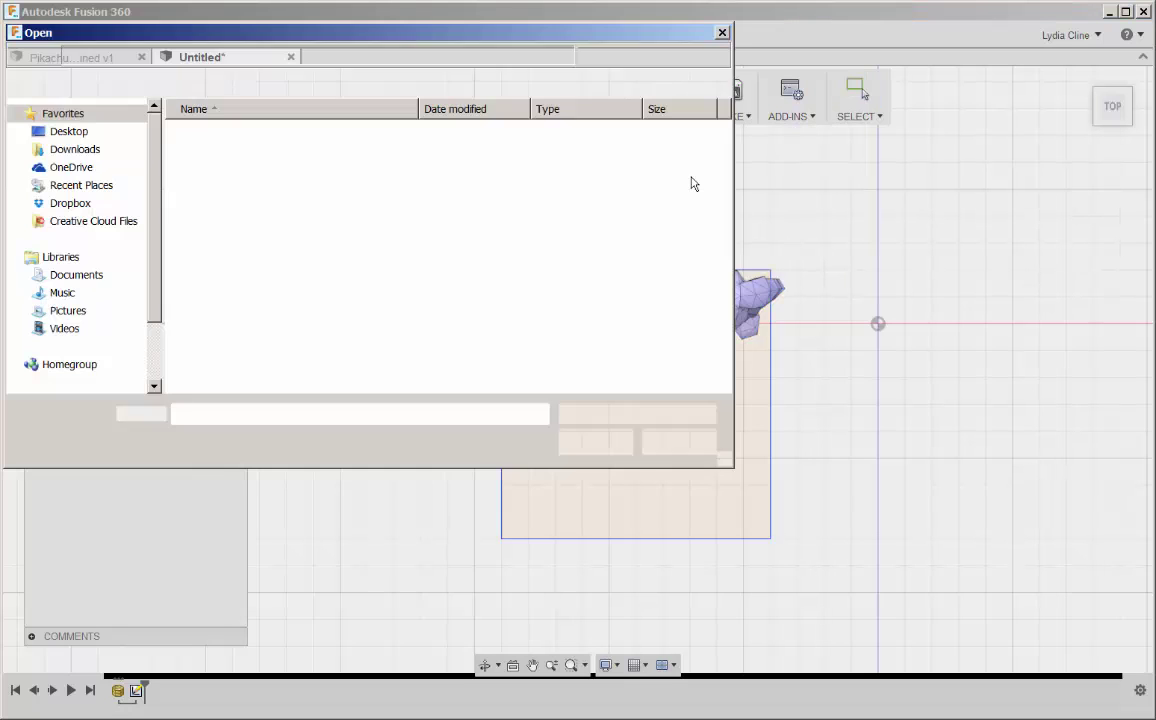
double_click(305, 160)
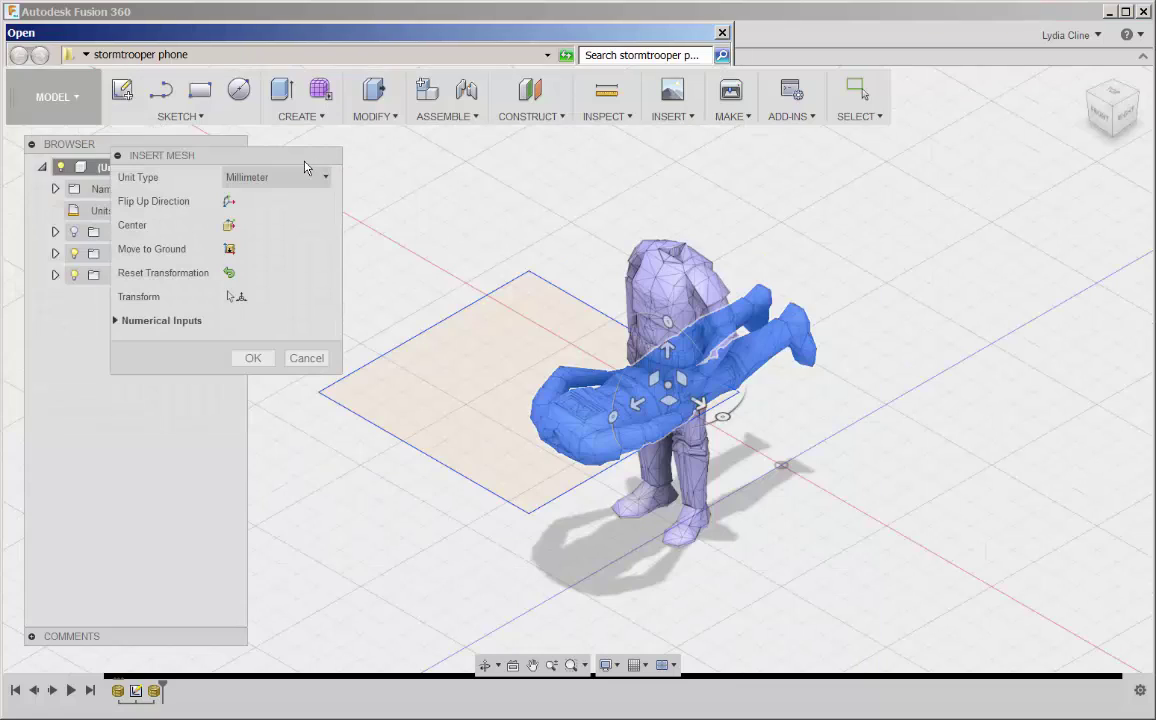
Rotate the second body -90° upright and shift it 60 mm beside the first
click(614, 417)
drag(614, 417, 655, 322)
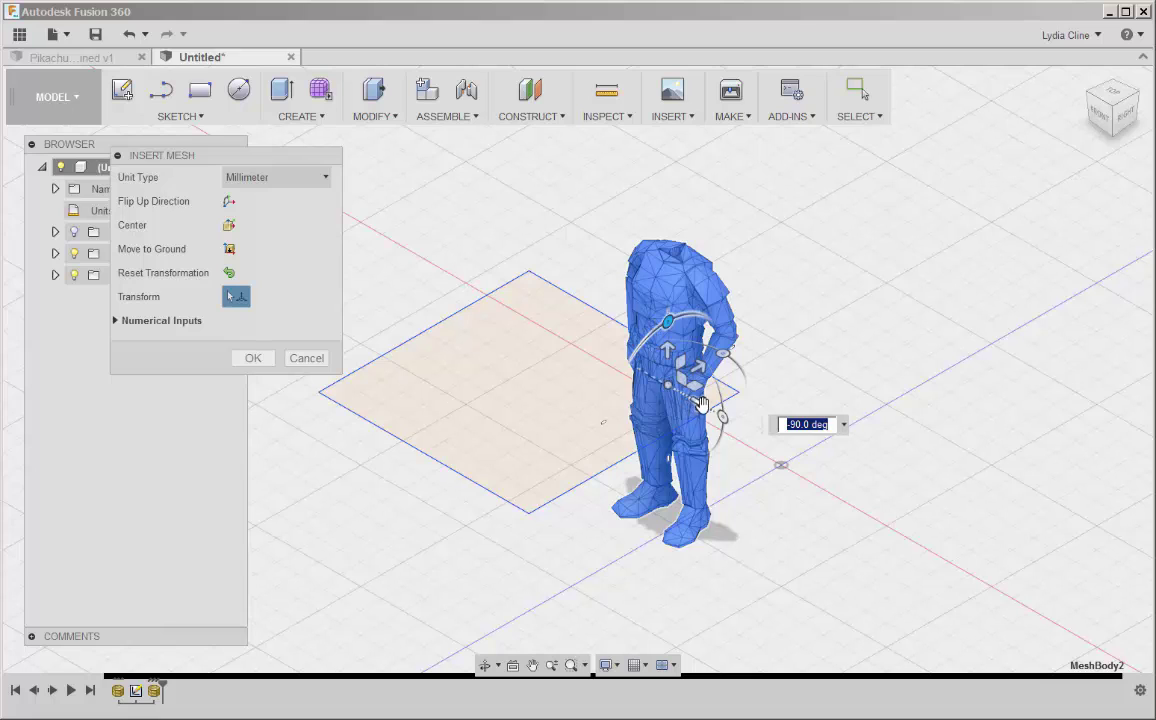
drag(703, 404, 584, 322)
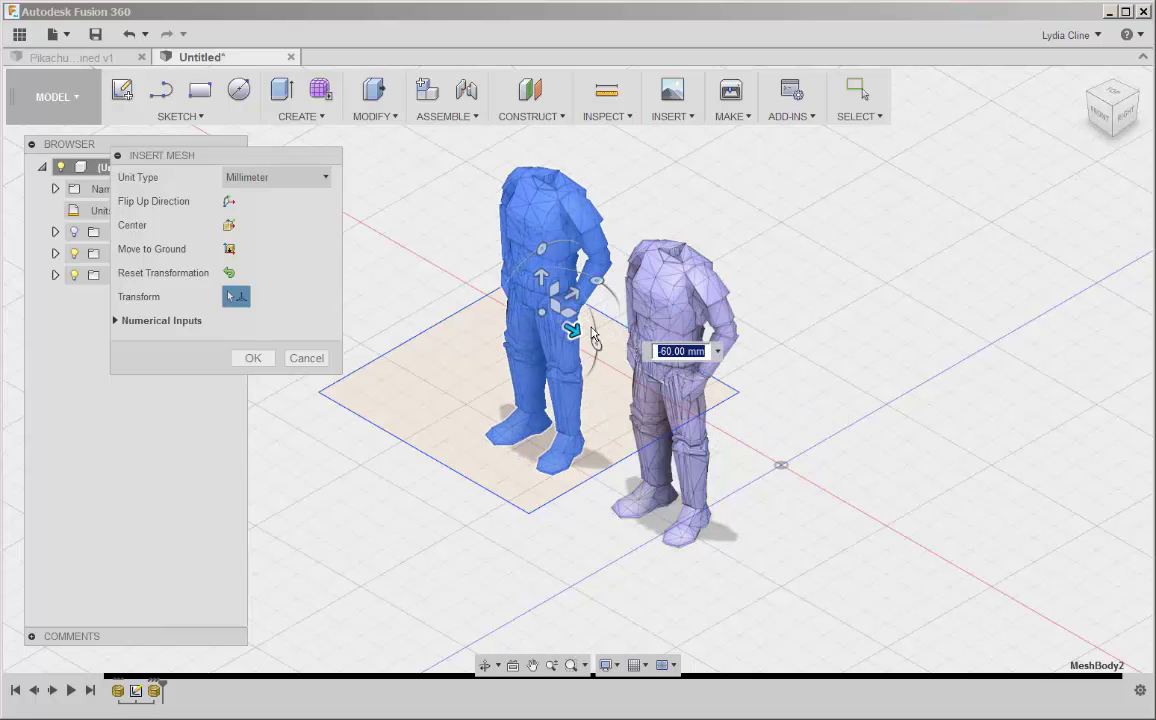
click(255, 360)
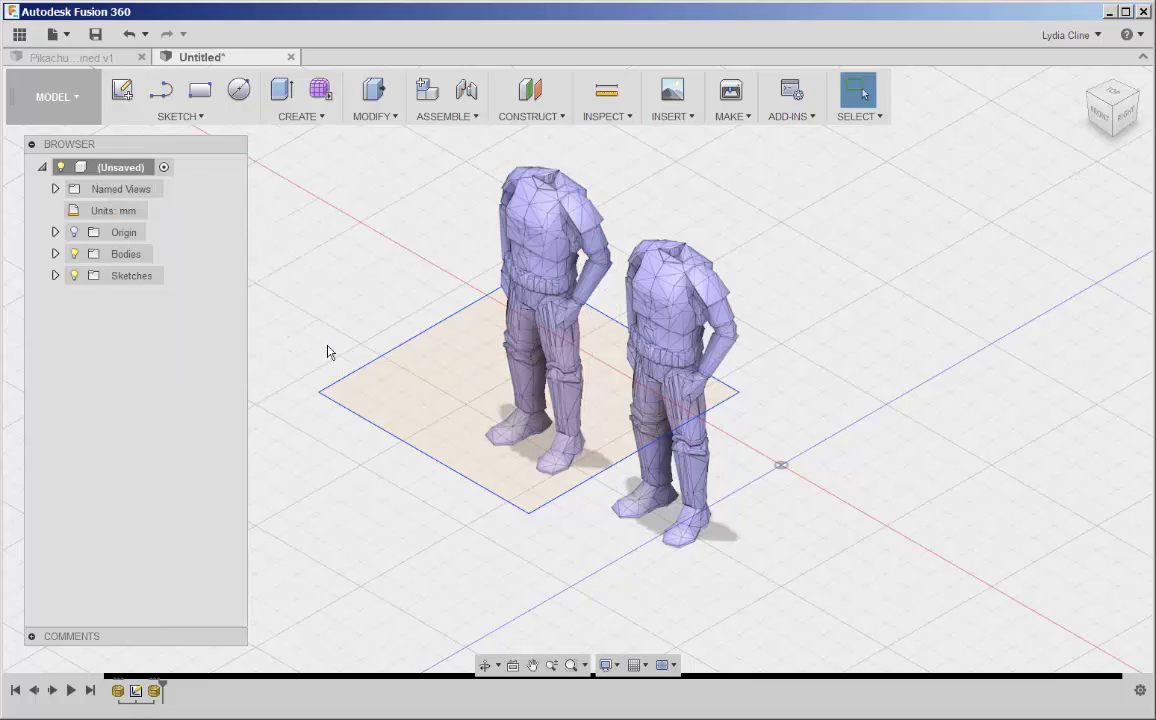
click(1083, 80)
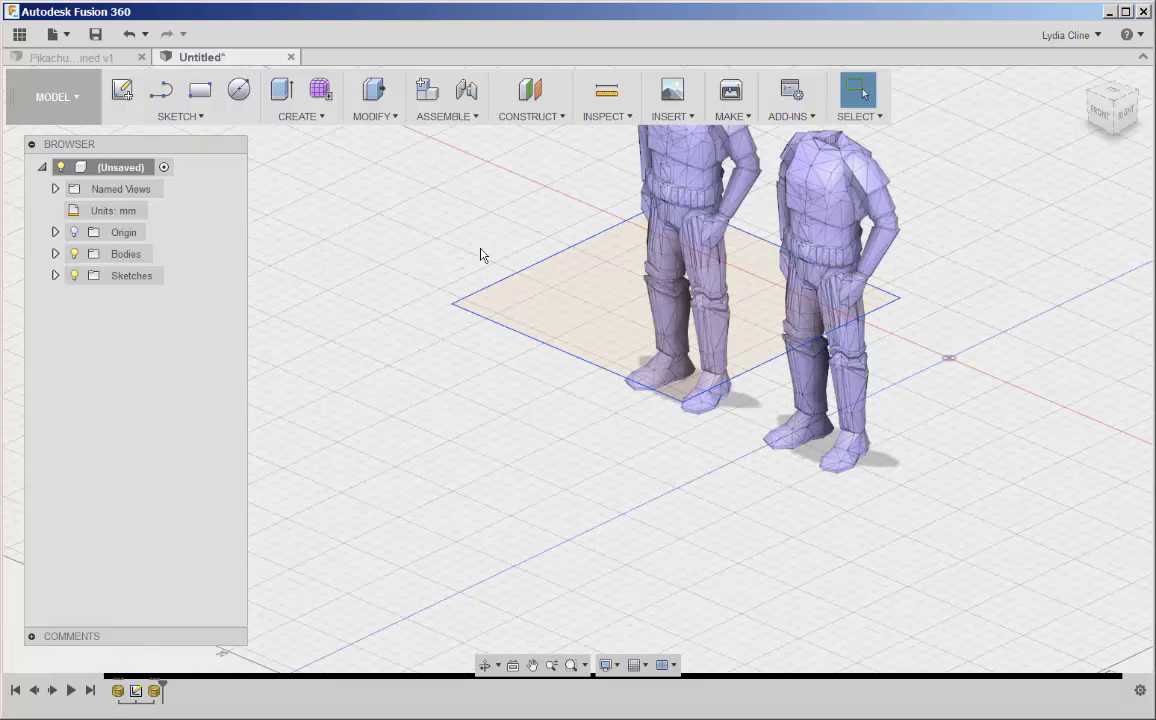
Start a Move on sketch objects and select the square's edges
click(540, 305)
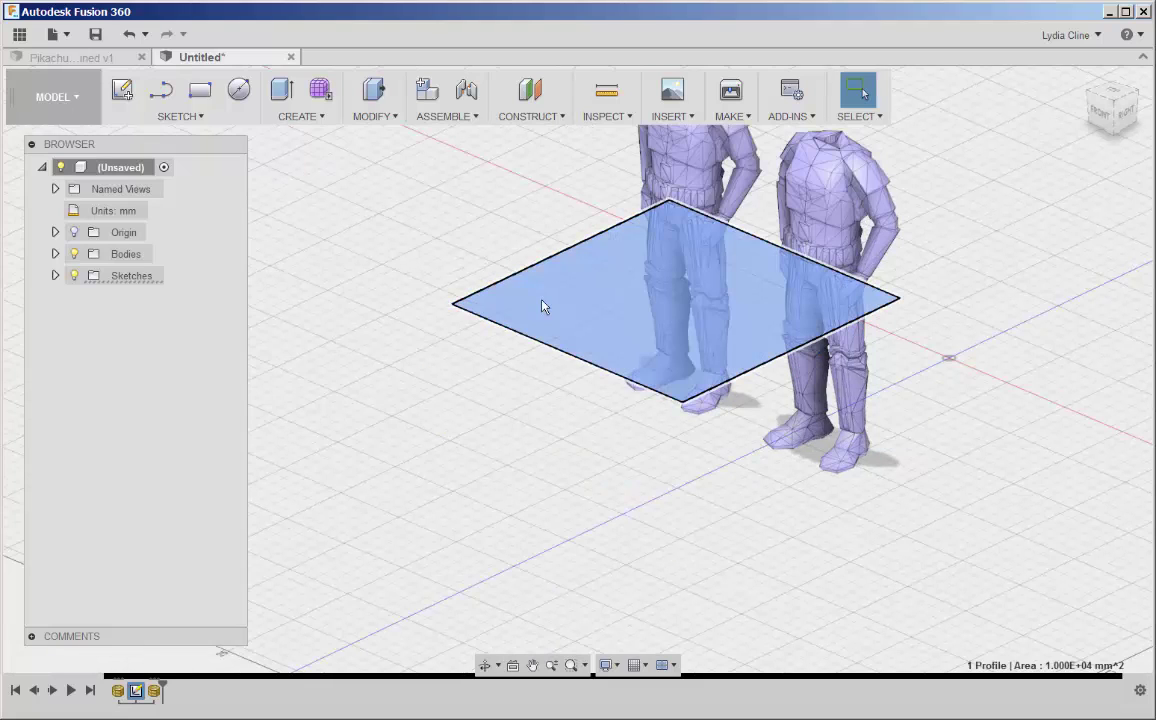
click(396, 117)
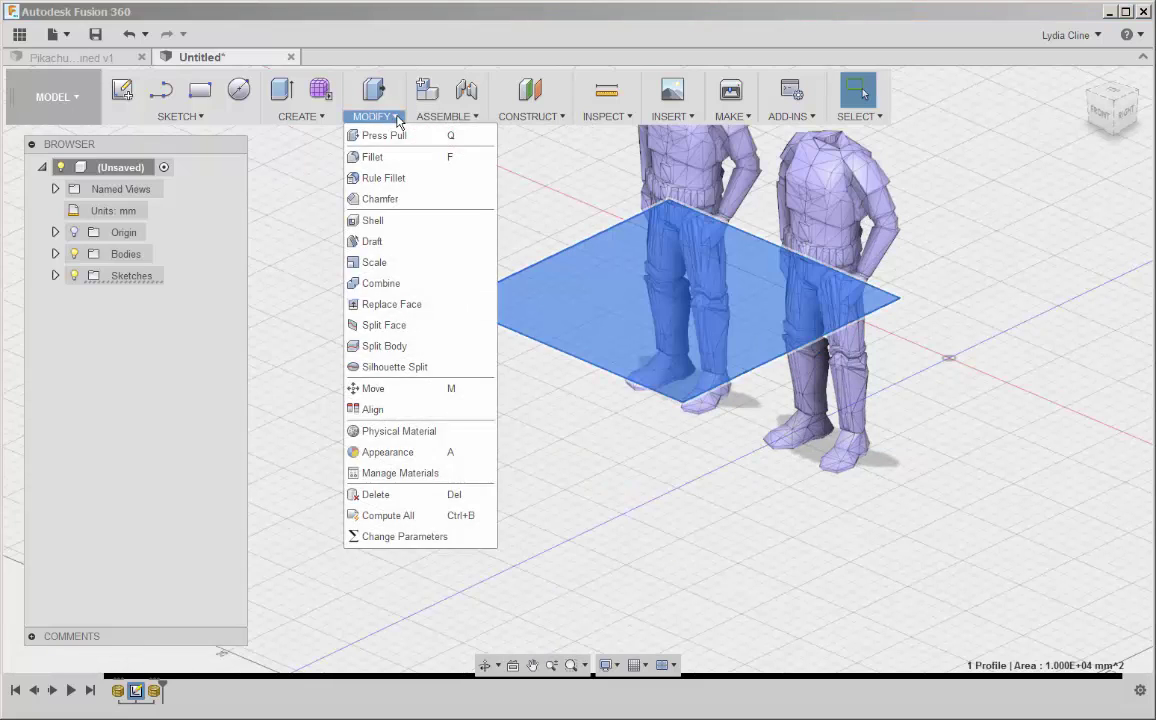
click(380, 388)
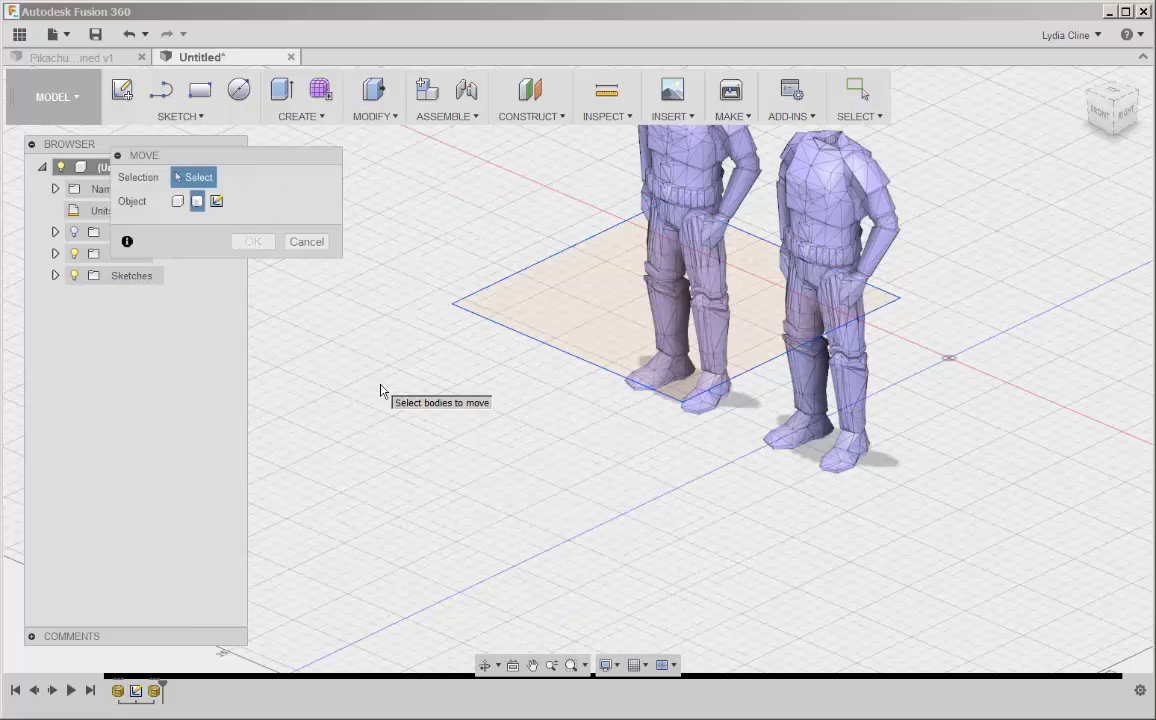
click(218, 203)
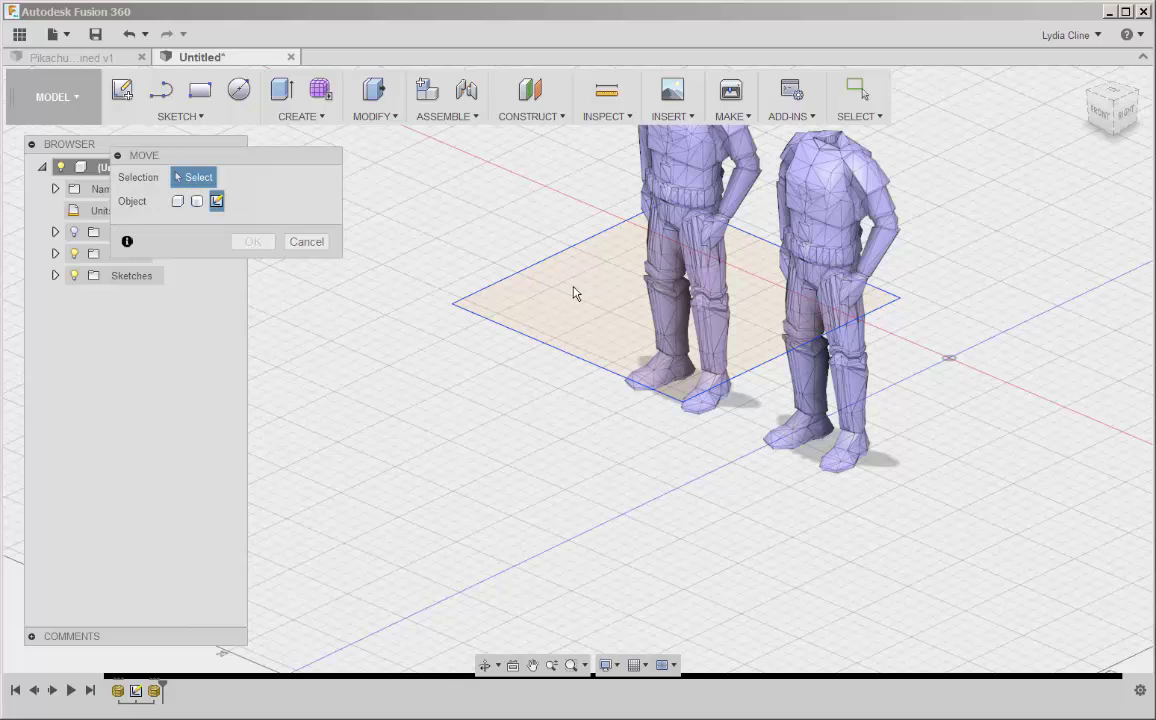
click(514, 272)
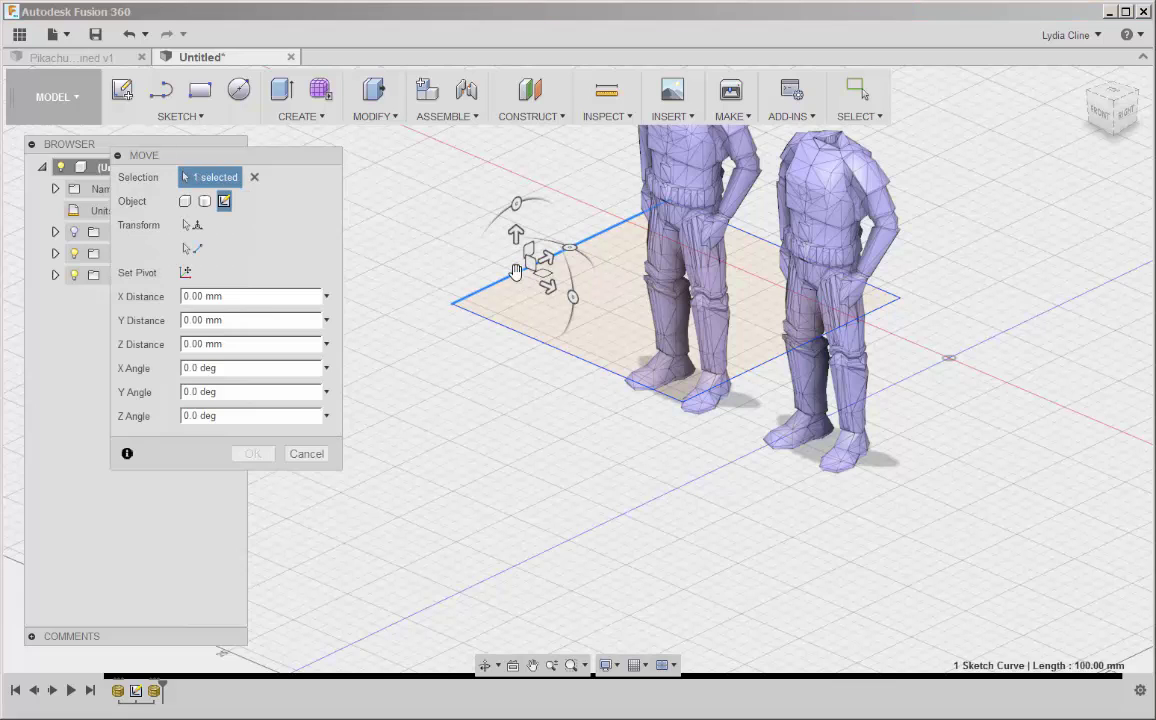
click(522, 336)
click(730, 242)
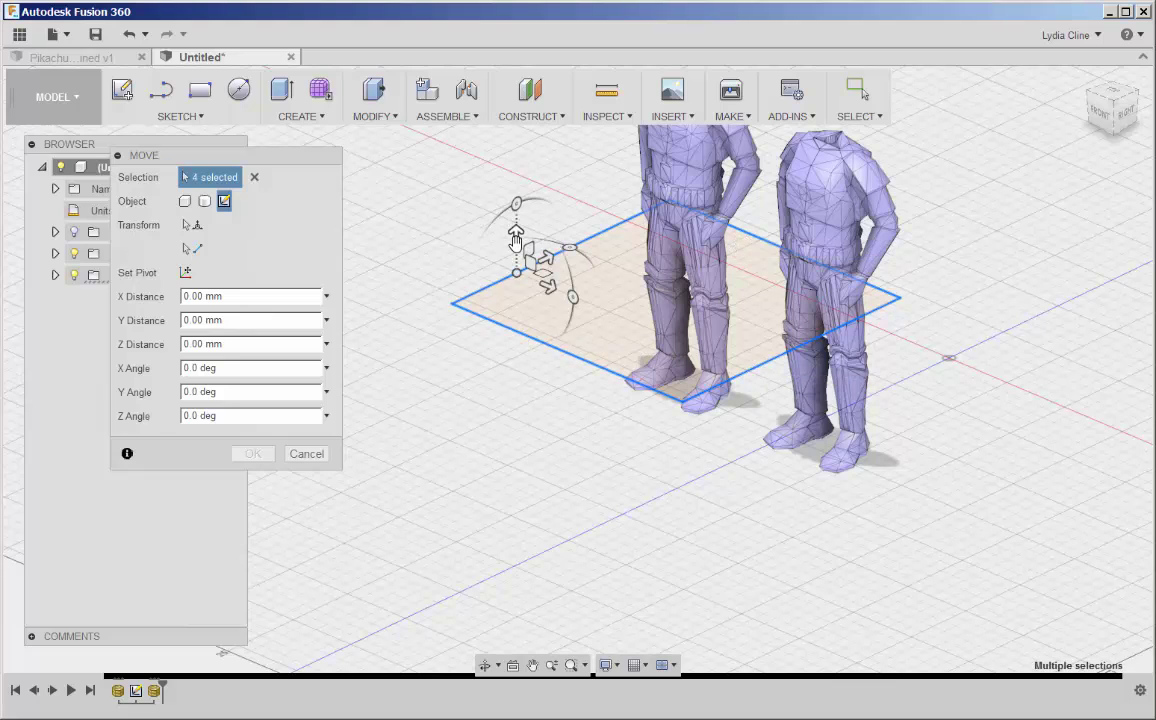
Lower the square outline -50 mm in Z to the troopers' feet
drag(529, 247, 540, 331)
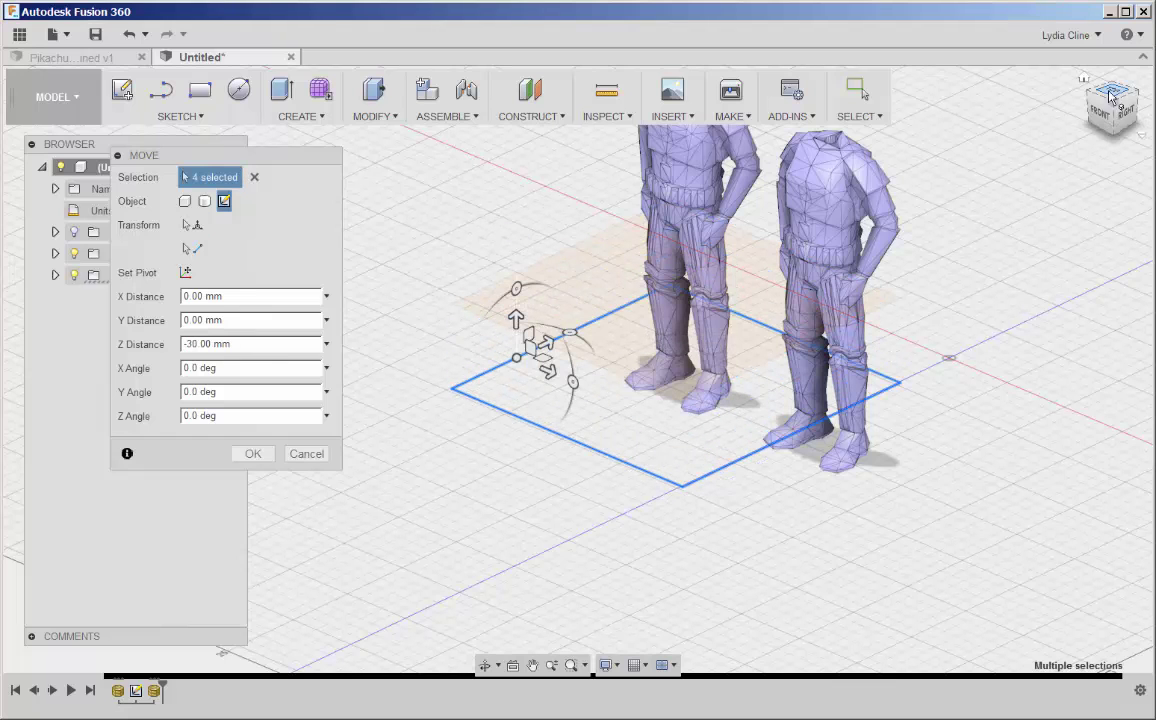
click(1125, 118)
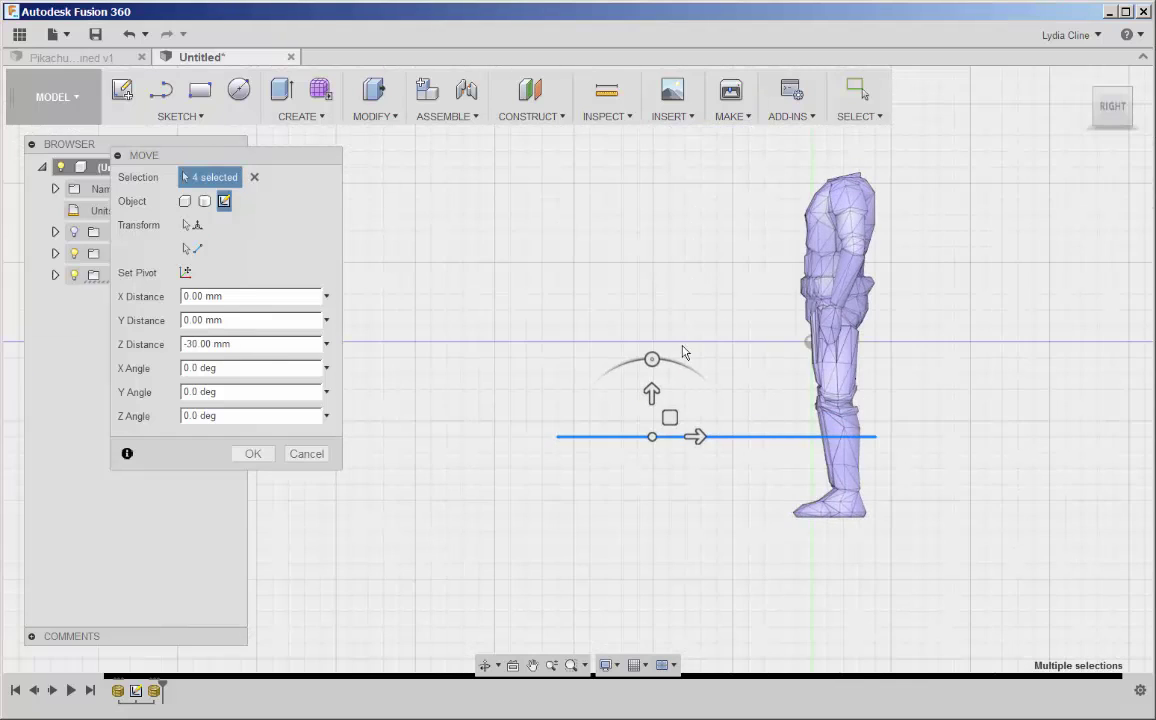
scroll(645, 400, up, 3)
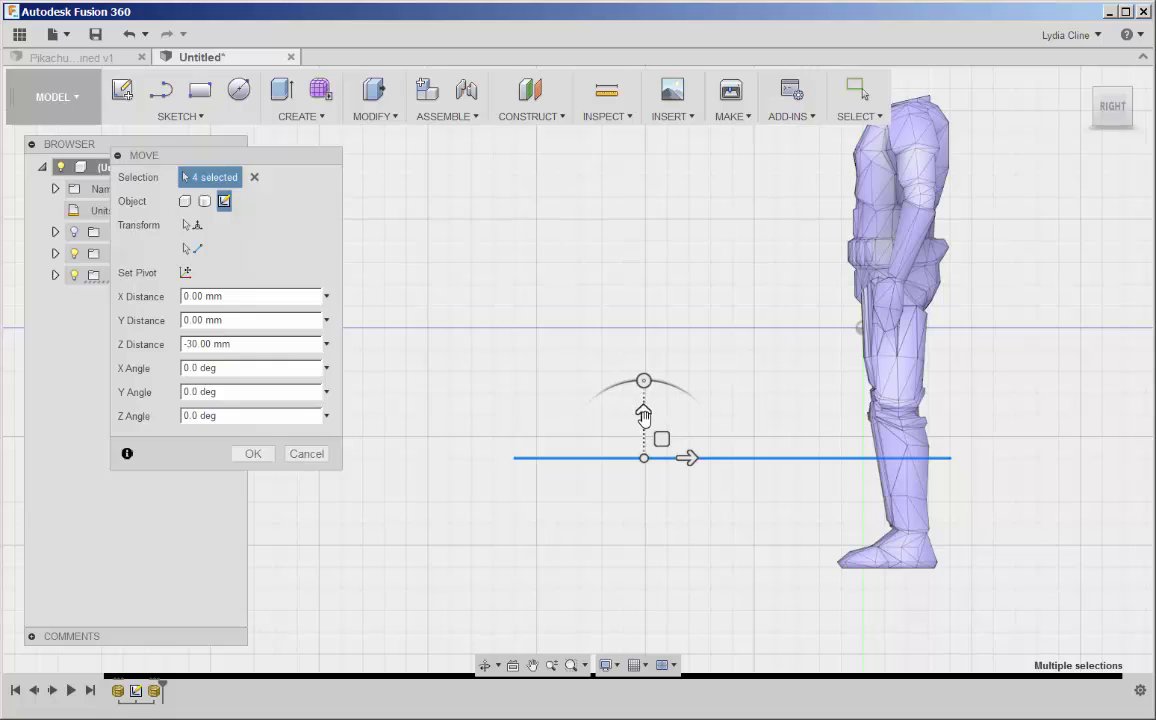
drag(643, 414, 683, 524)
scroll(834, 576, up, 4)
scroll(772, 527, down, 5)
click(253, 453)
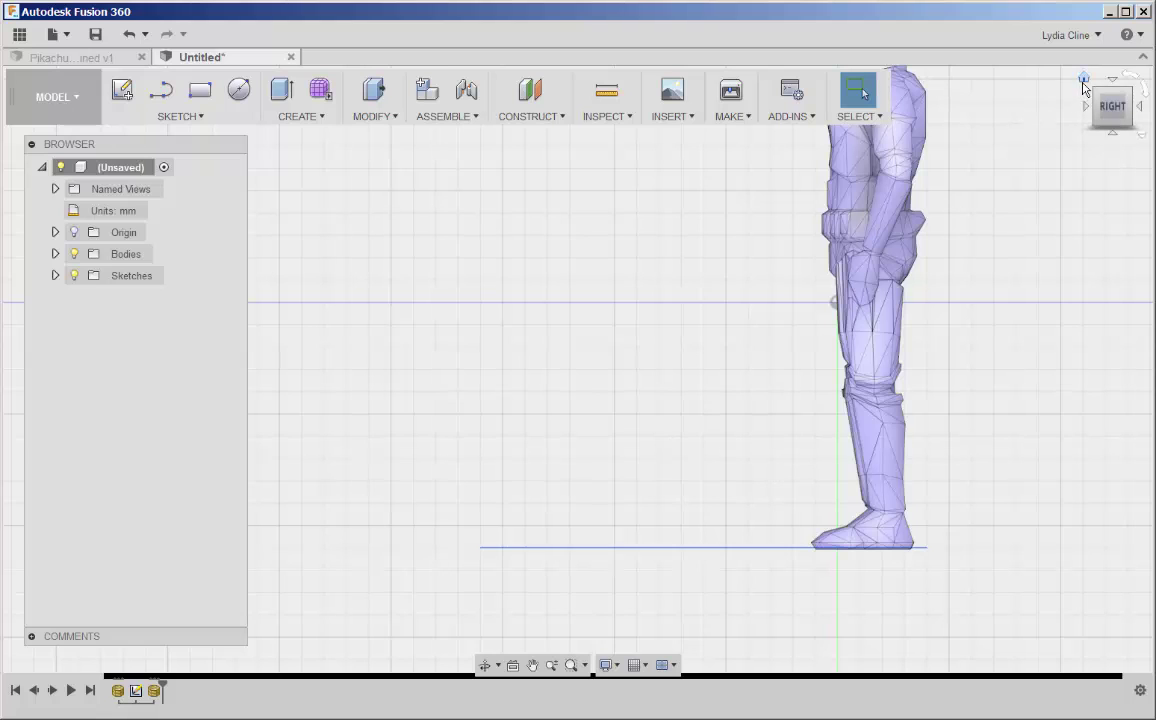
click(1083, 80)
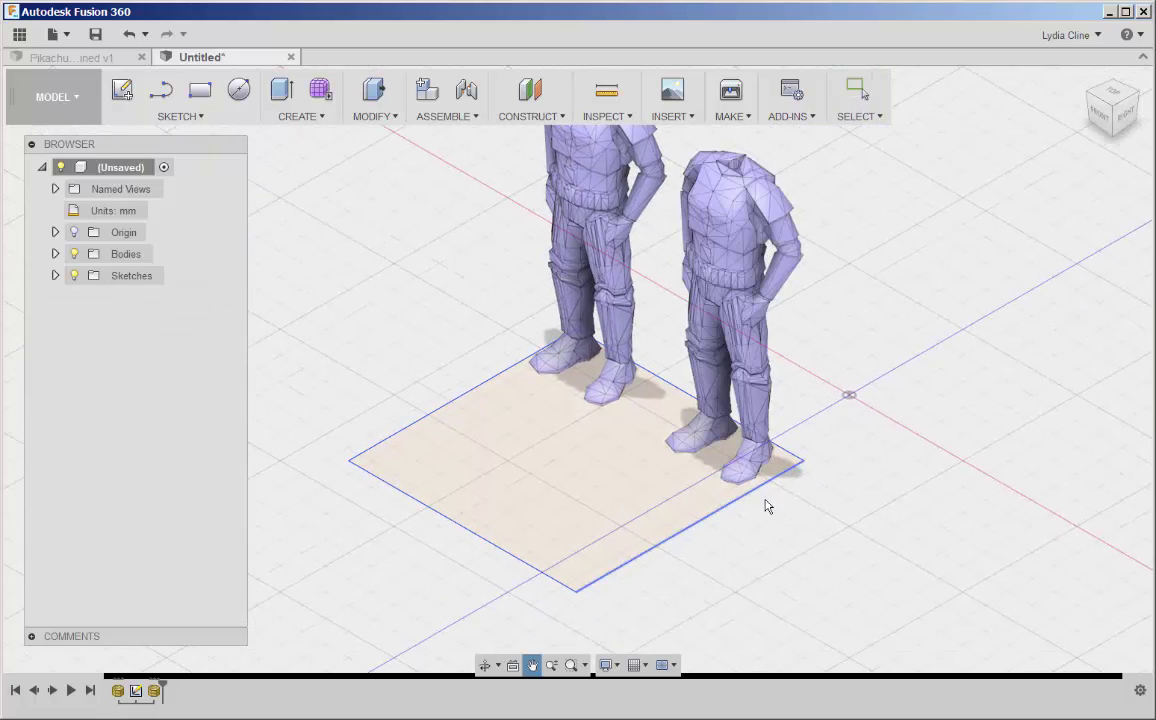
Press Pull the square profile 4 mm downward as a new body to form the base plate
click(660, 505)
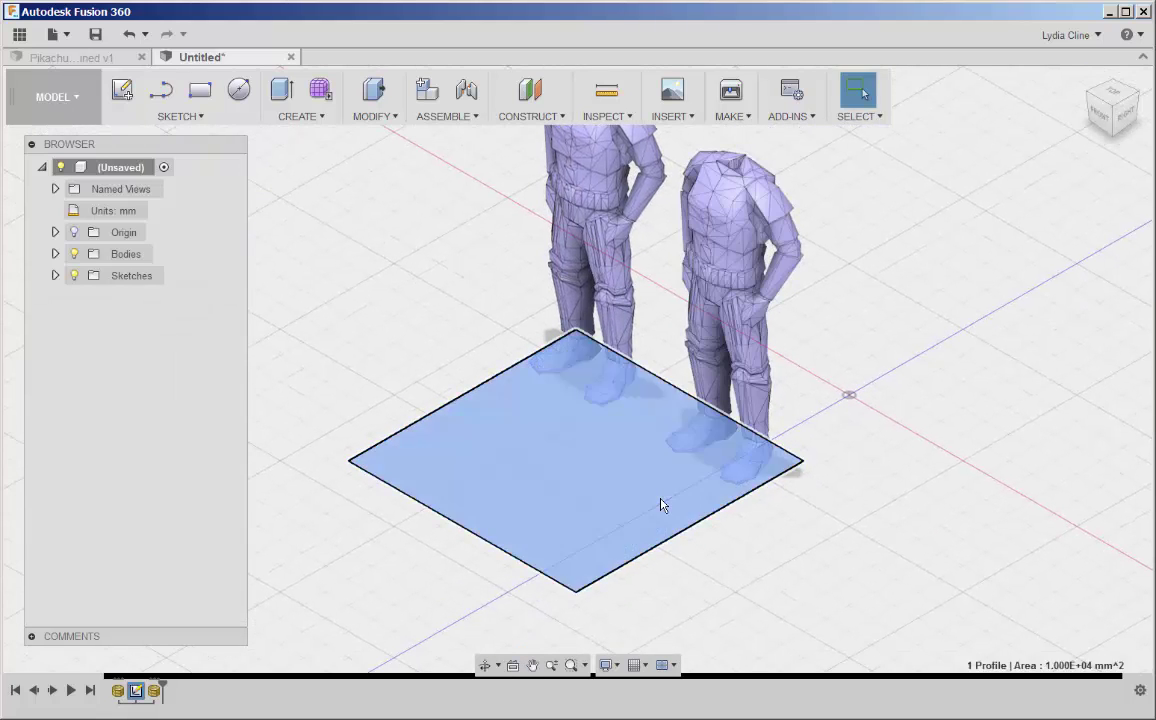
right_click(660, 505)
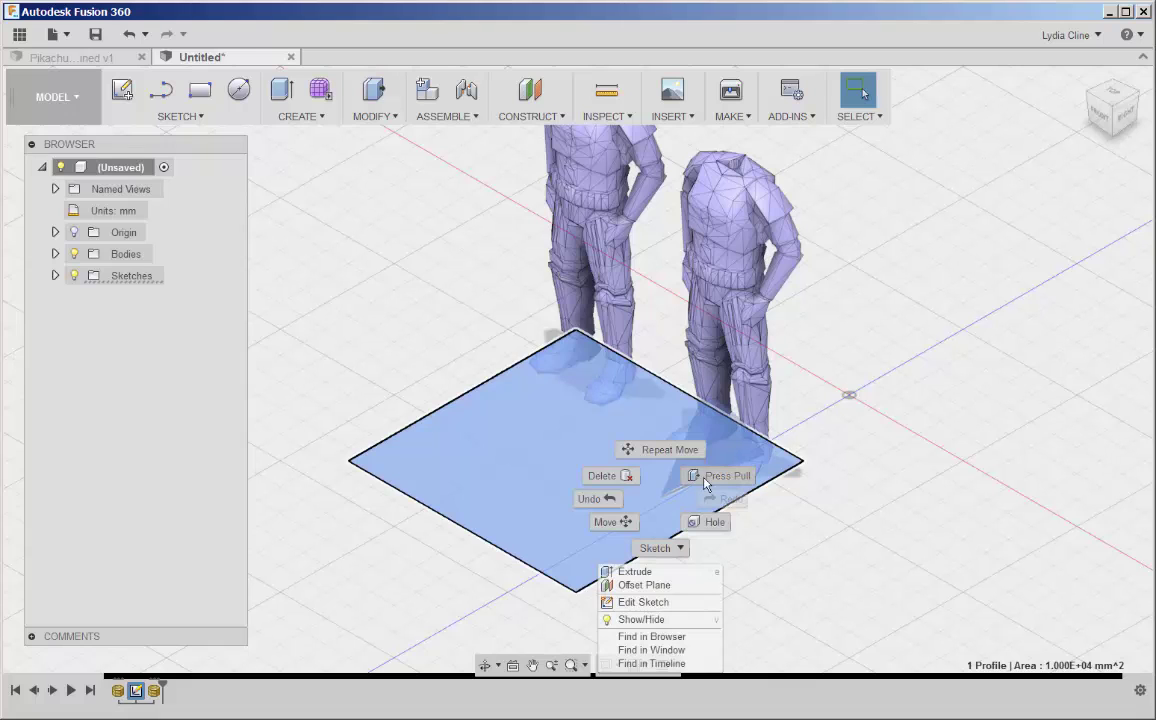
click(708, 476)
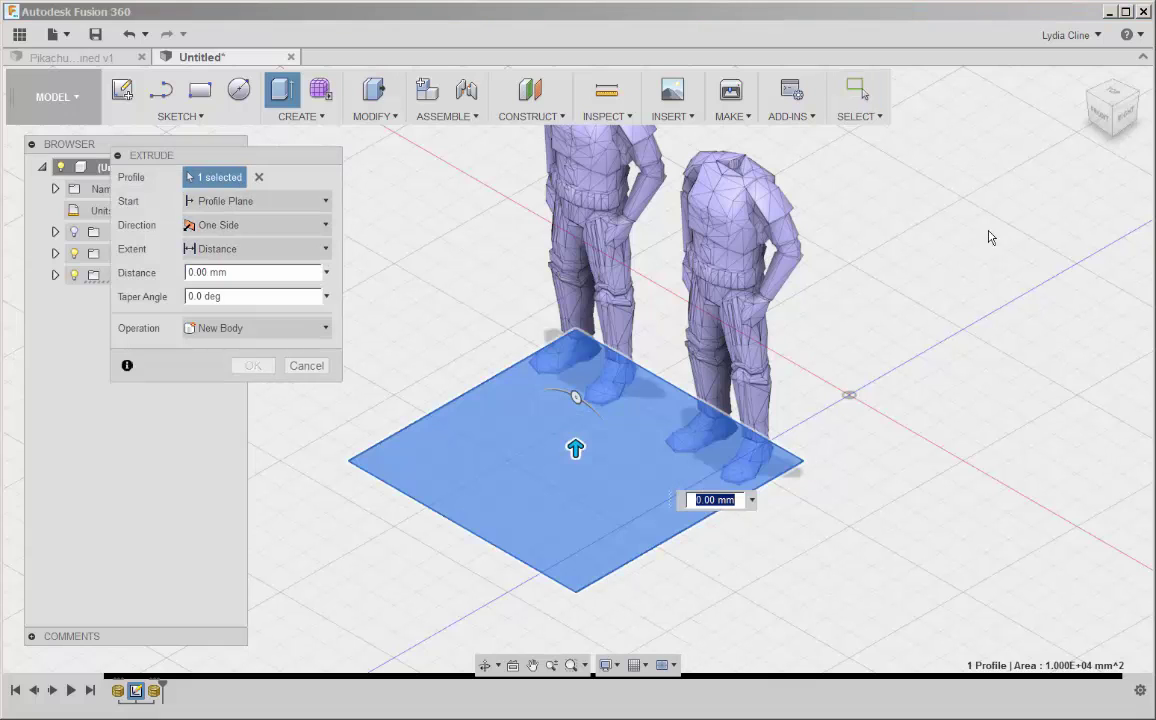
click(1127, 125)
scroll(615, 510, up, 5)
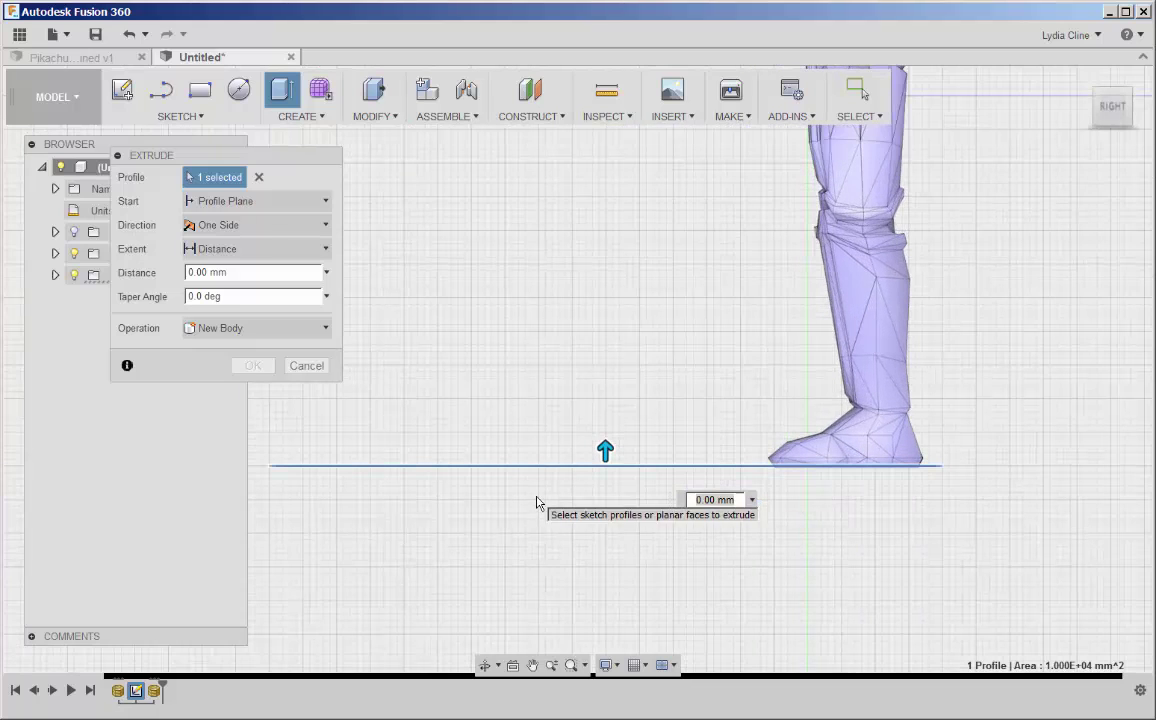
click(323, 333)
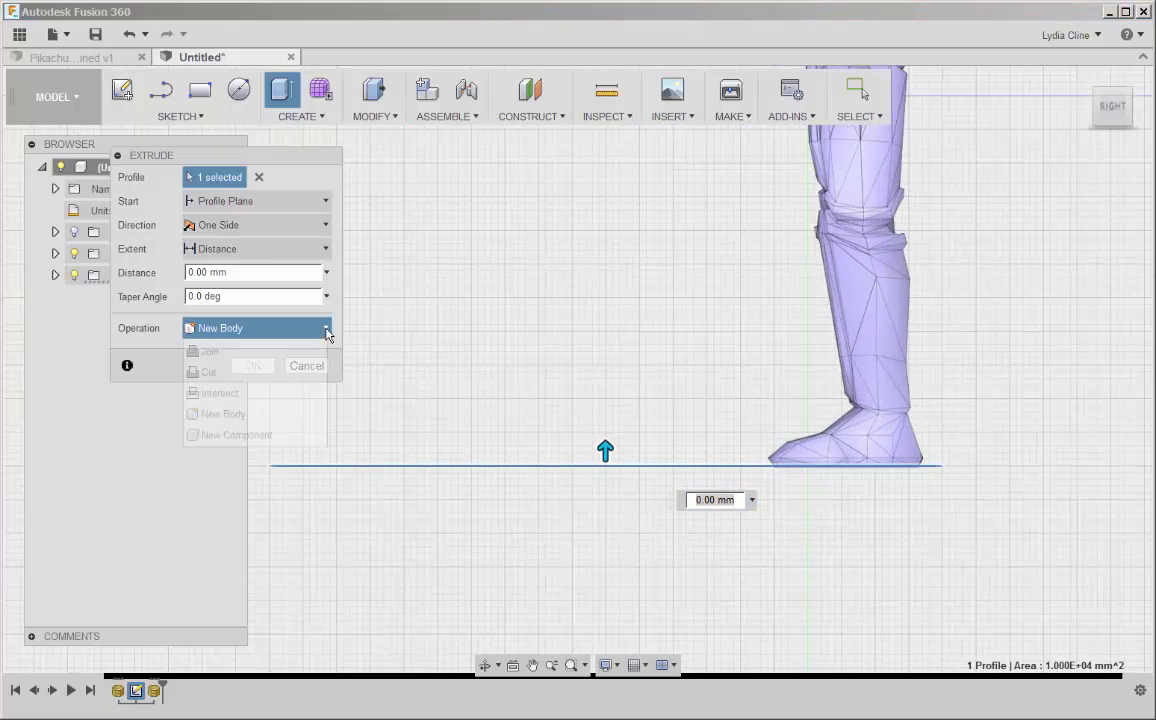
click(327, 333)
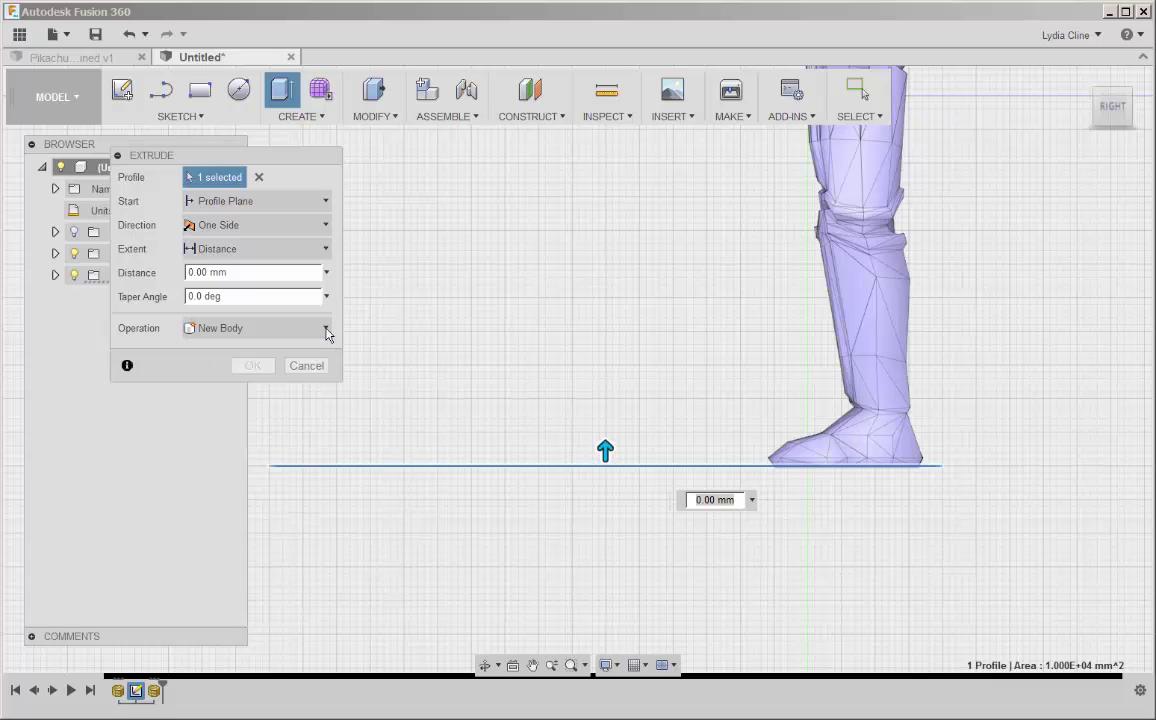
drag(605, 446, 605, 478)
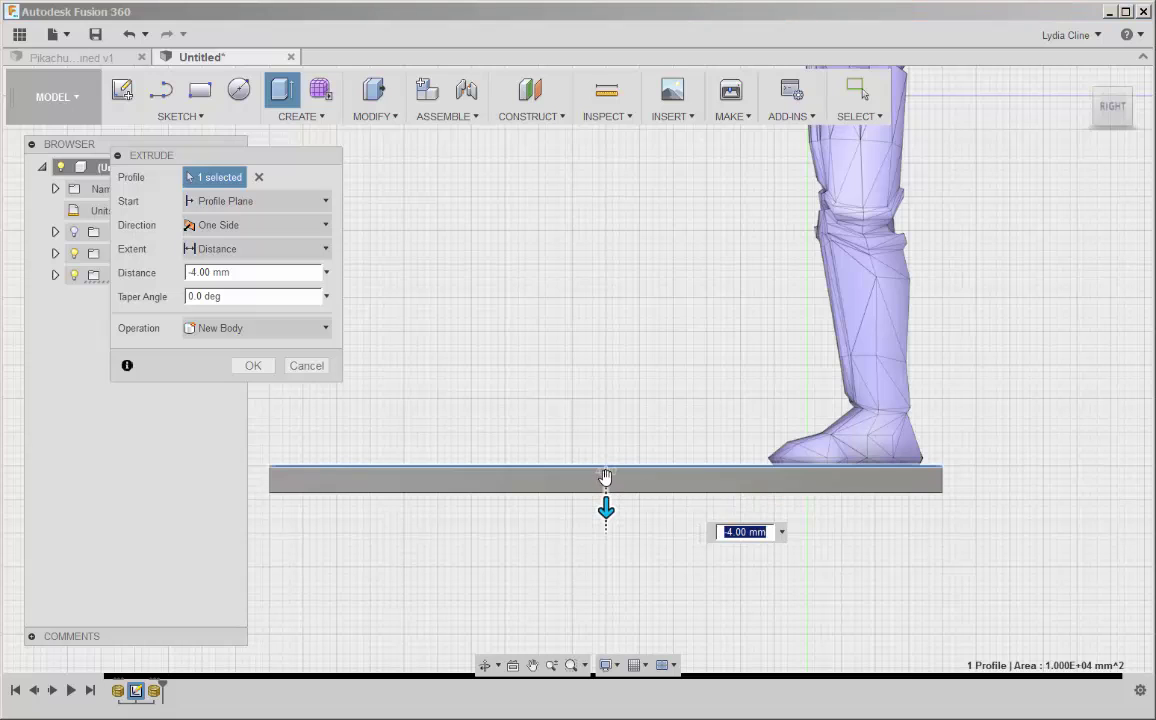
click(257, 366)
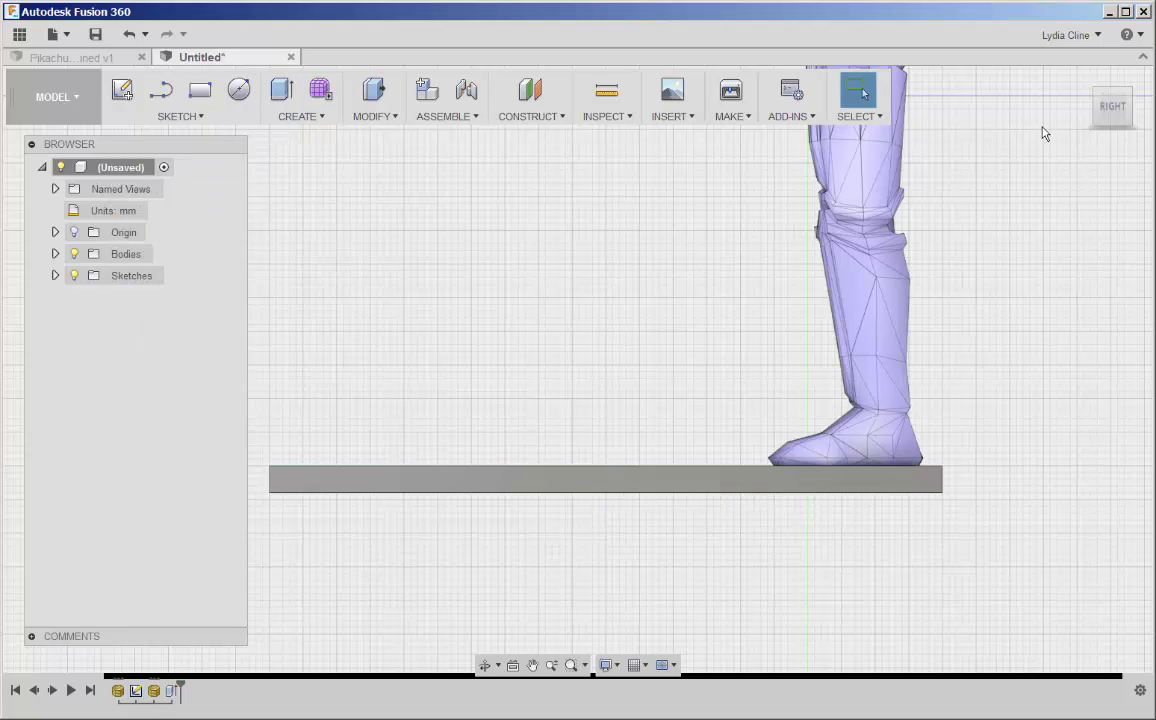
Press Pull one side face of the base plate 4 mm inward
click(1092, 110)
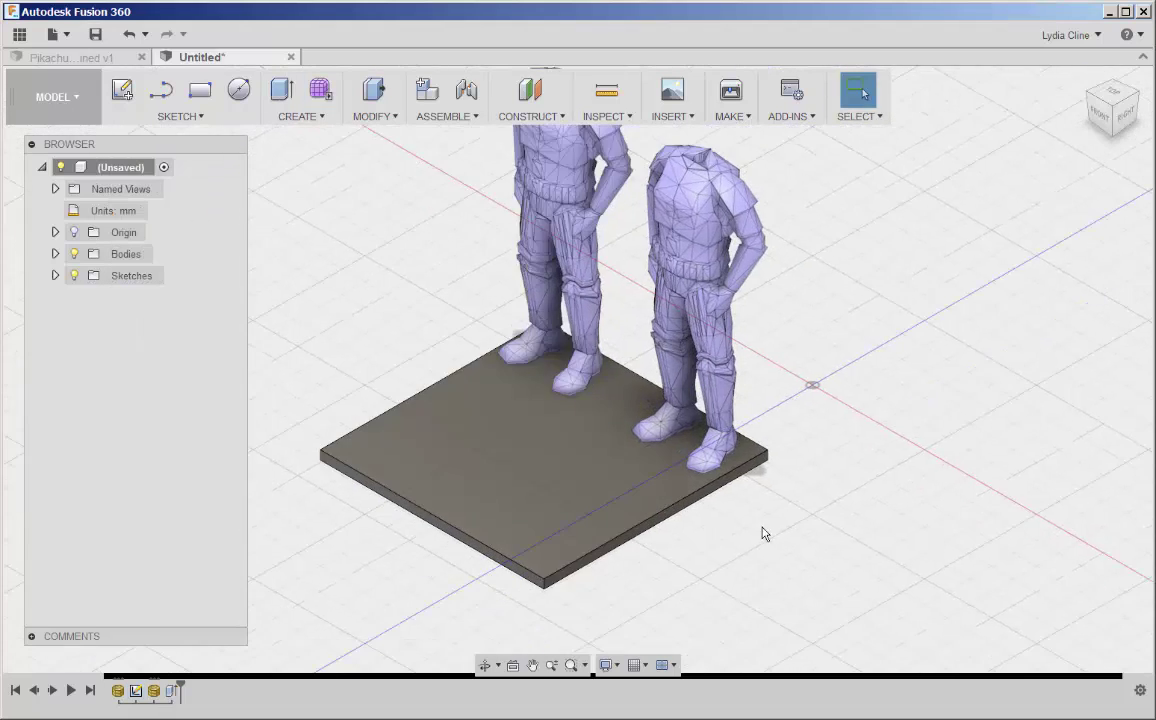
mouse_move(758, 533)
shift+middle_down()
mouse_move(692, 524)
mouse_move(756, 542)
mouse_move(741, 480)
shift+middle_up()
scroll(735, 449, up, 4)
scroll(735, 449, up, 3)
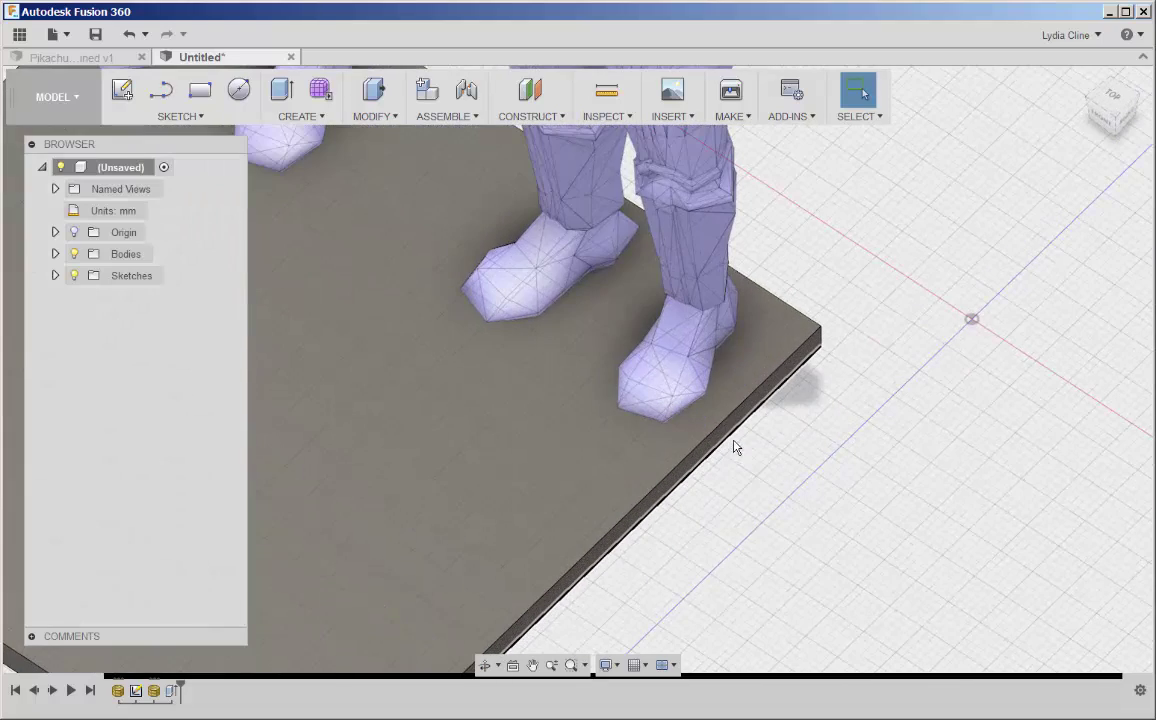
click(738, 424)
right_click(738, 424)
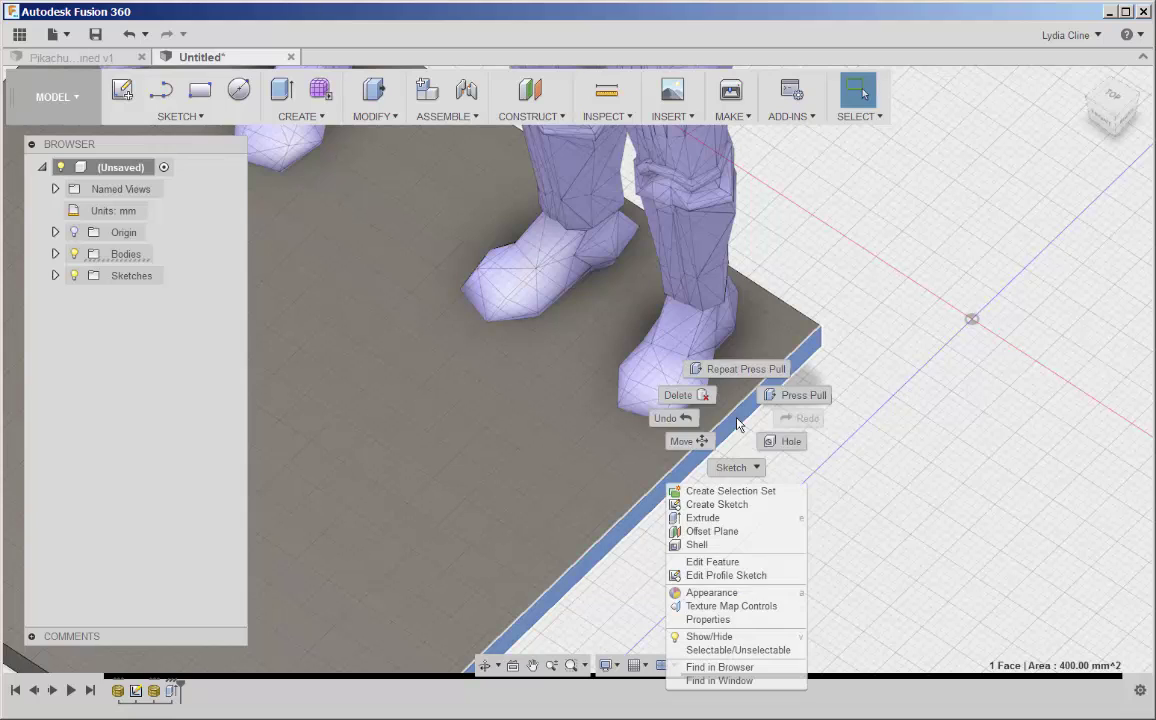
click(797, 395)
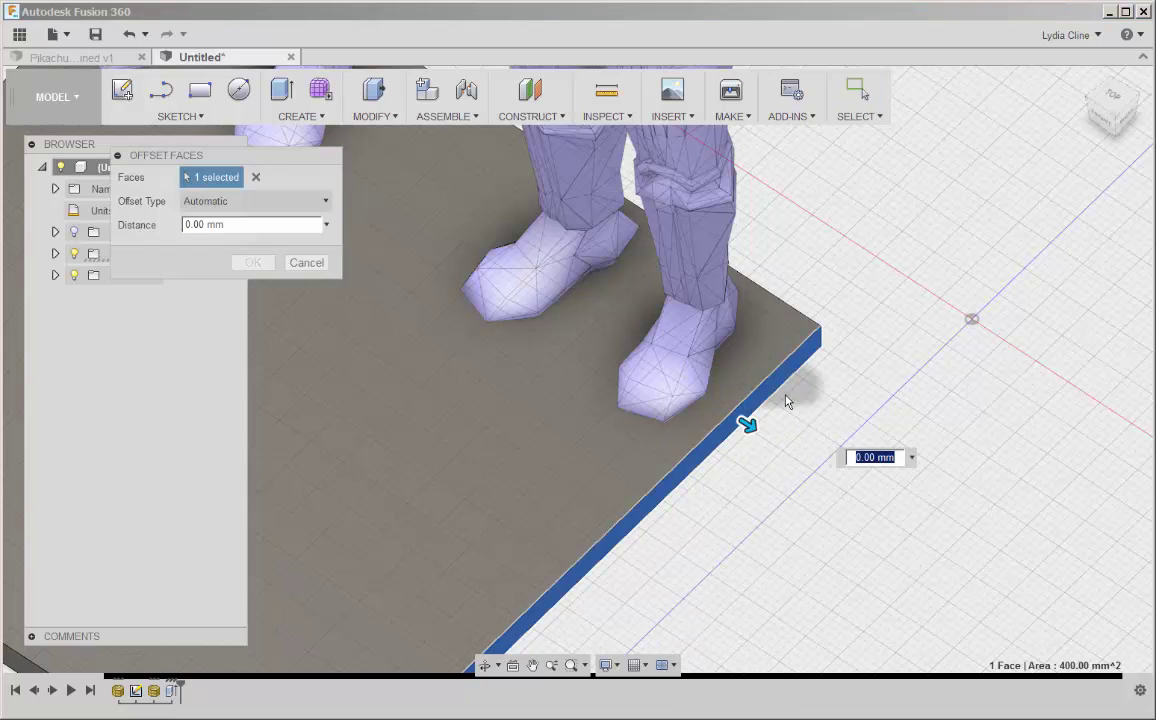
drag(744, 421, 724, 420)
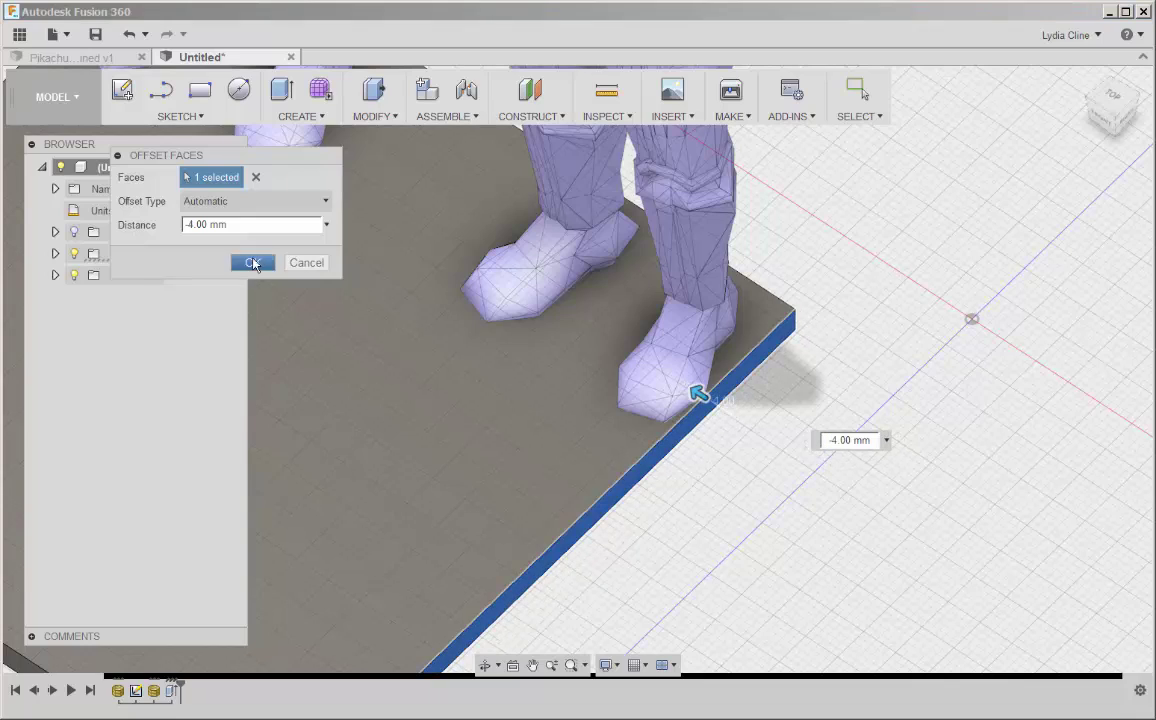
click(252, 262)
Press Pull another side face of the plate 2 mm inward
scroll(450, 410, down, 3)
scroll(450, 410, down, 3)
shift+middle_drag(530, 408, 511, 428)
scroll(356, 433, up, 5)
click(364, 395)
right_click(365, 398)
click(420, 370)
scroll(361, 400, up, 3)
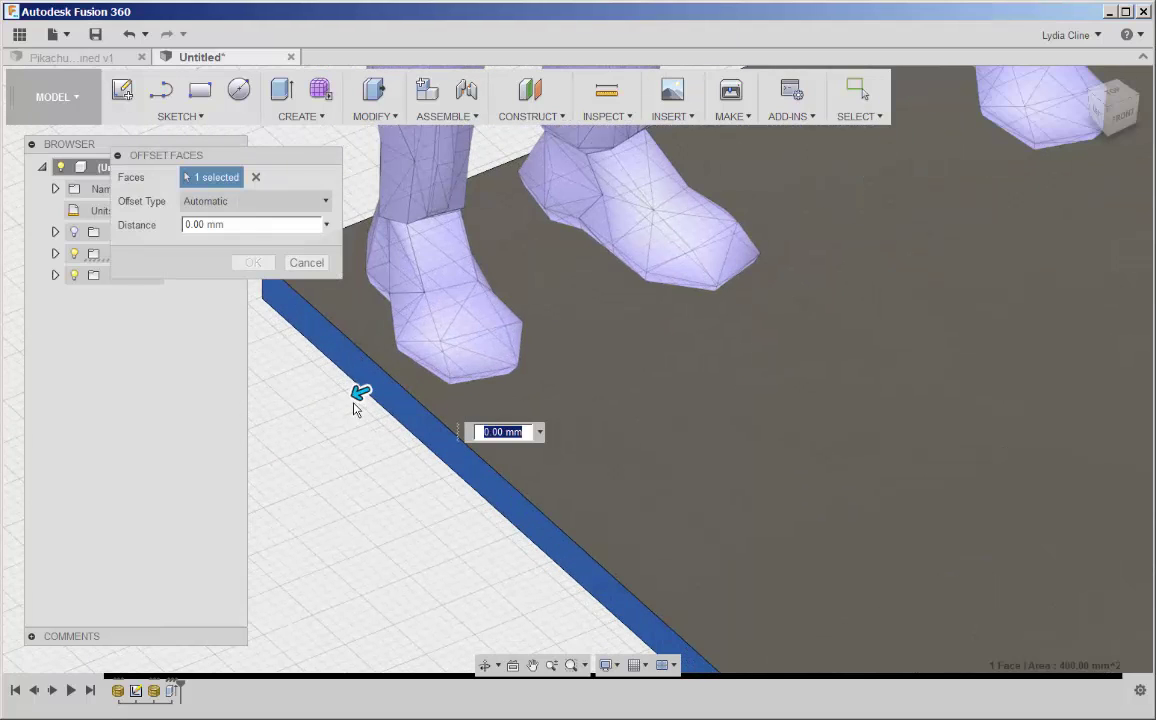
drag(362, 393, 400, 369)
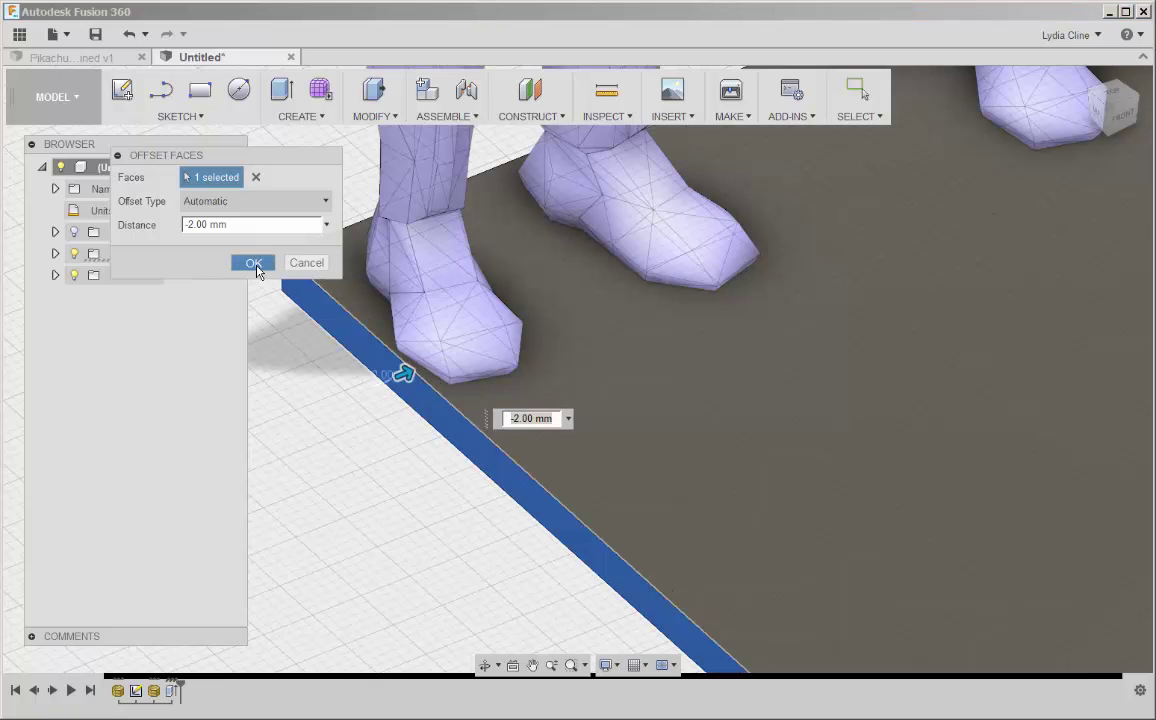
click(253, 262)
scroll(537, 400, down, 5)
scroll(635, 454, up, 2)
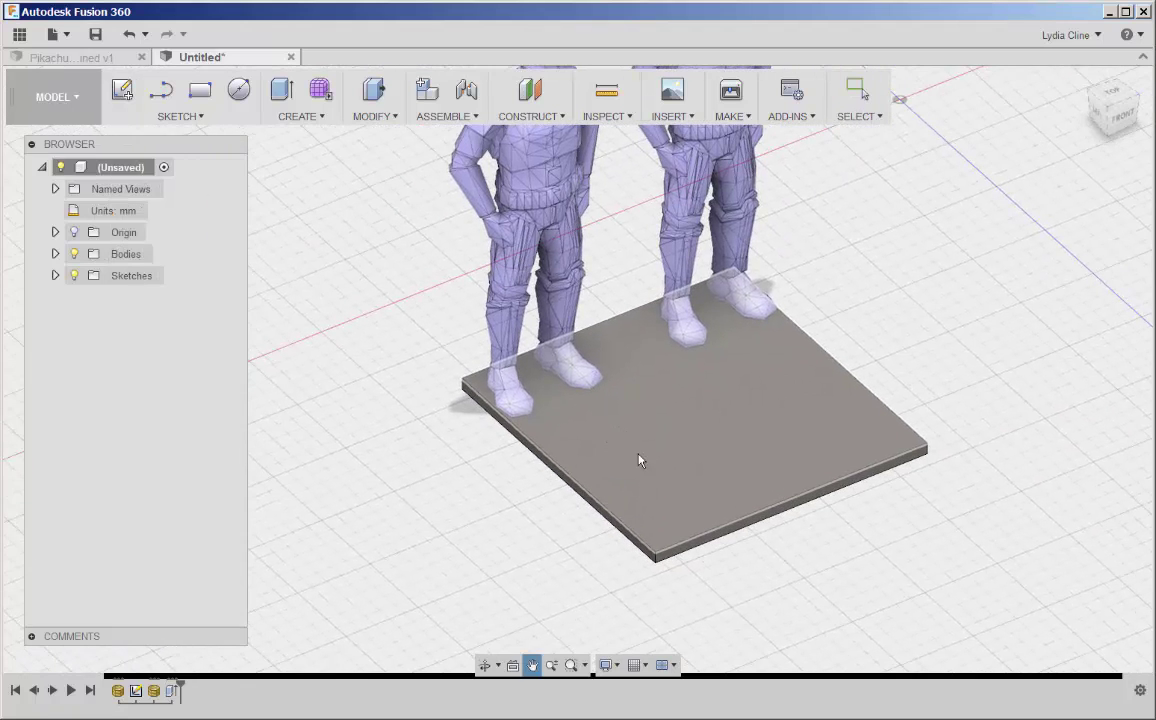
click(1092, 84)
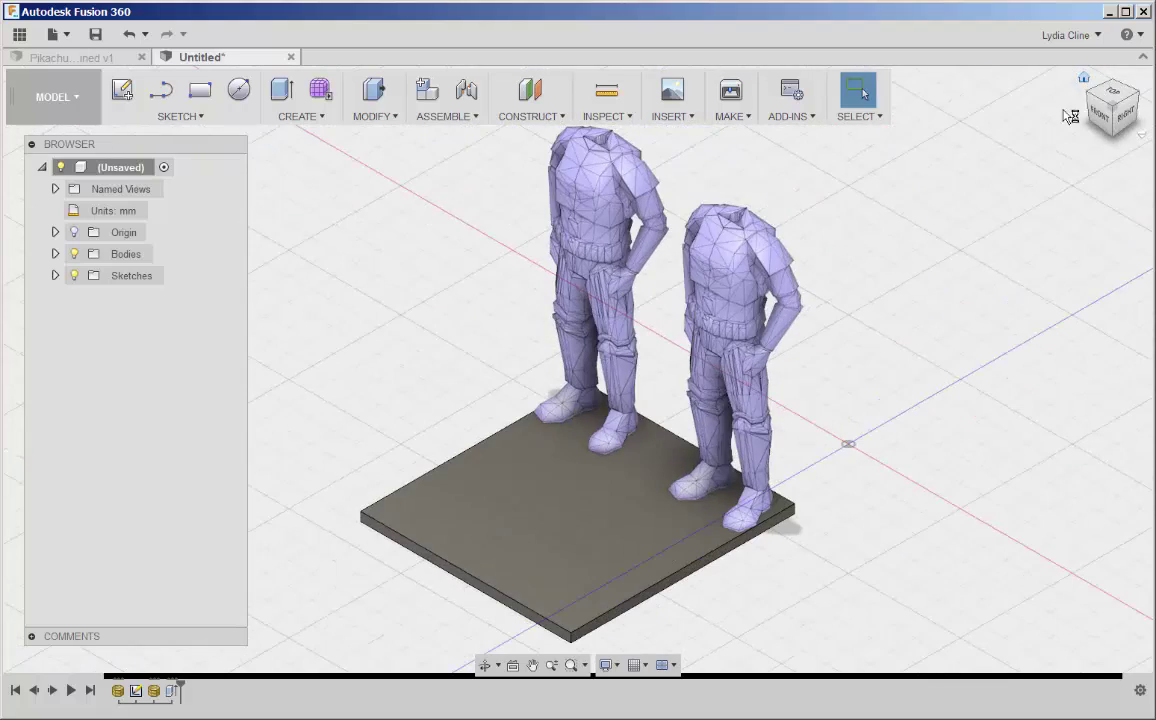
scroll(555, 555, up, 3)
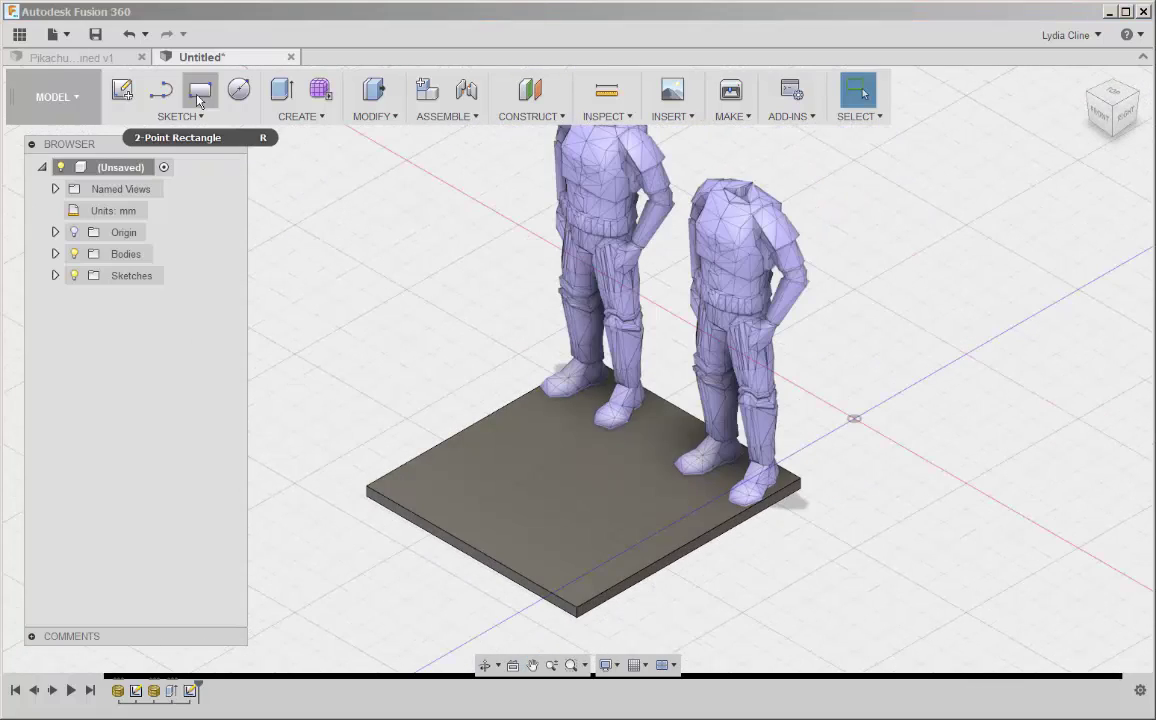
Sketch a thin rectangular strip along the front edge of the plate's top face
click(199, 97)
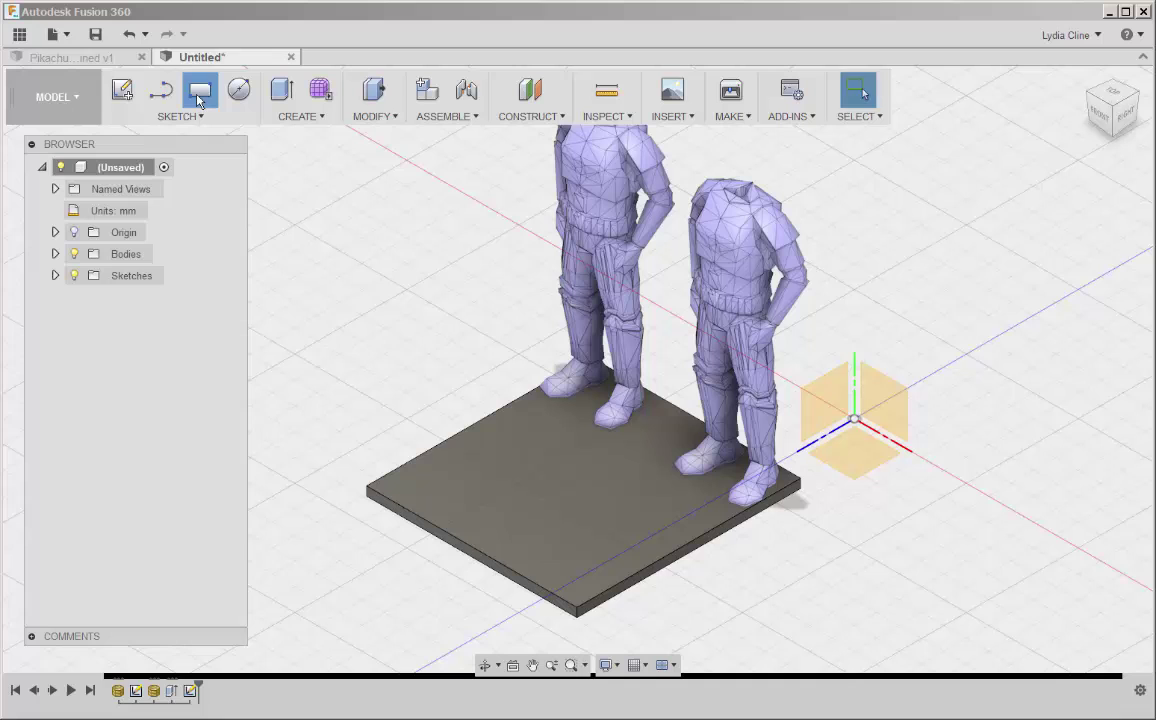
click(590, 503)
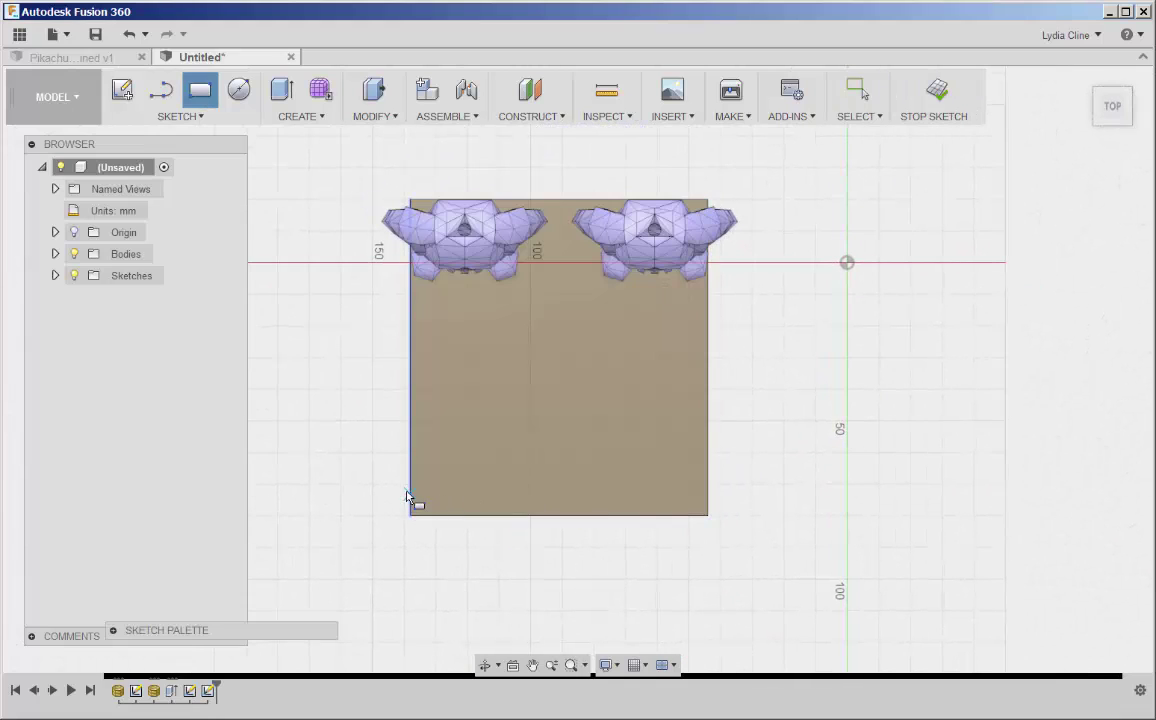
scroll(410, 484, up, 3)
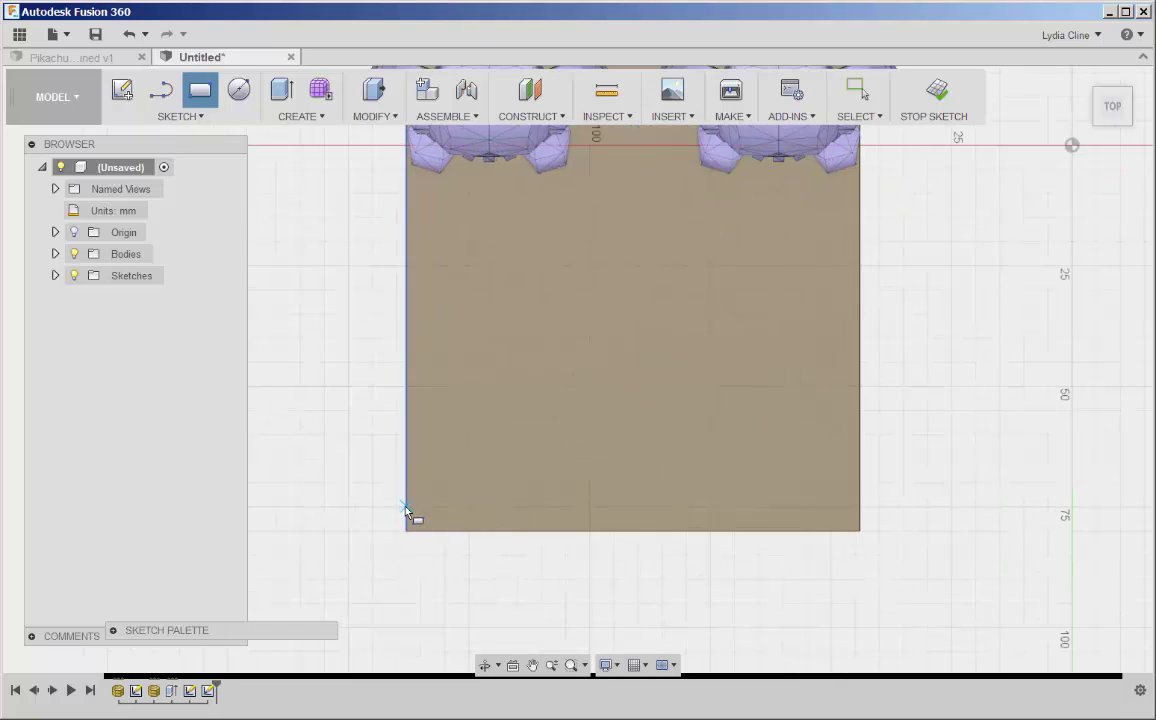
click(407, 509)
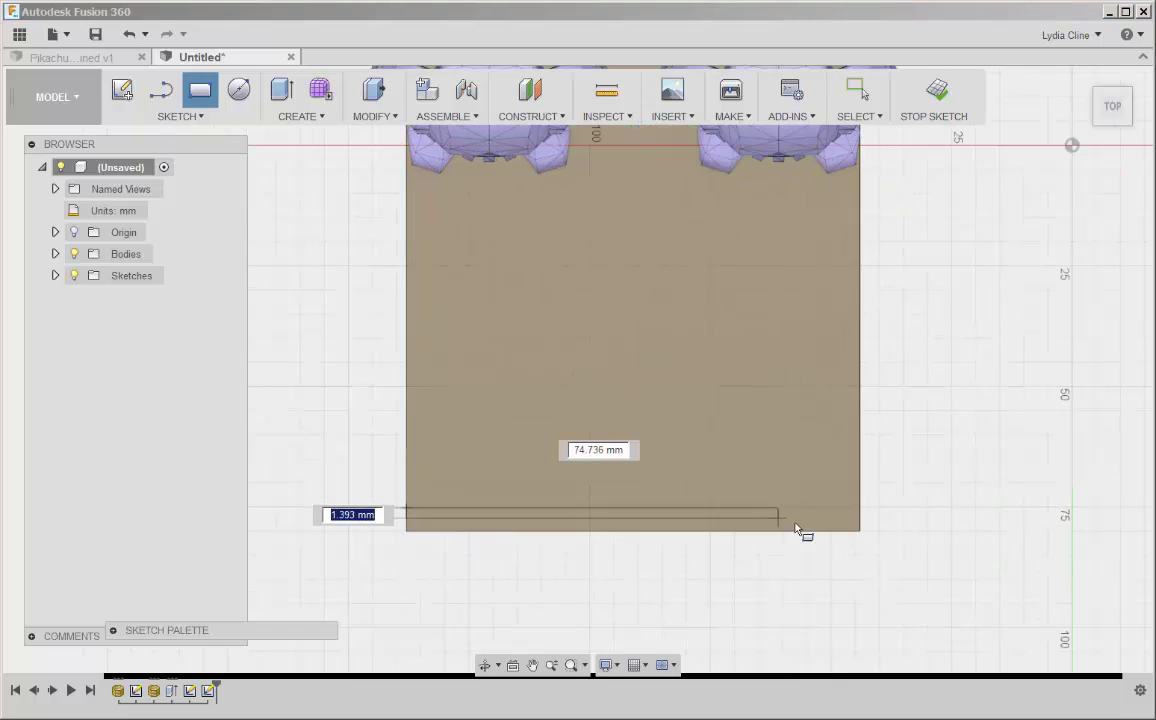
click(860, 531)
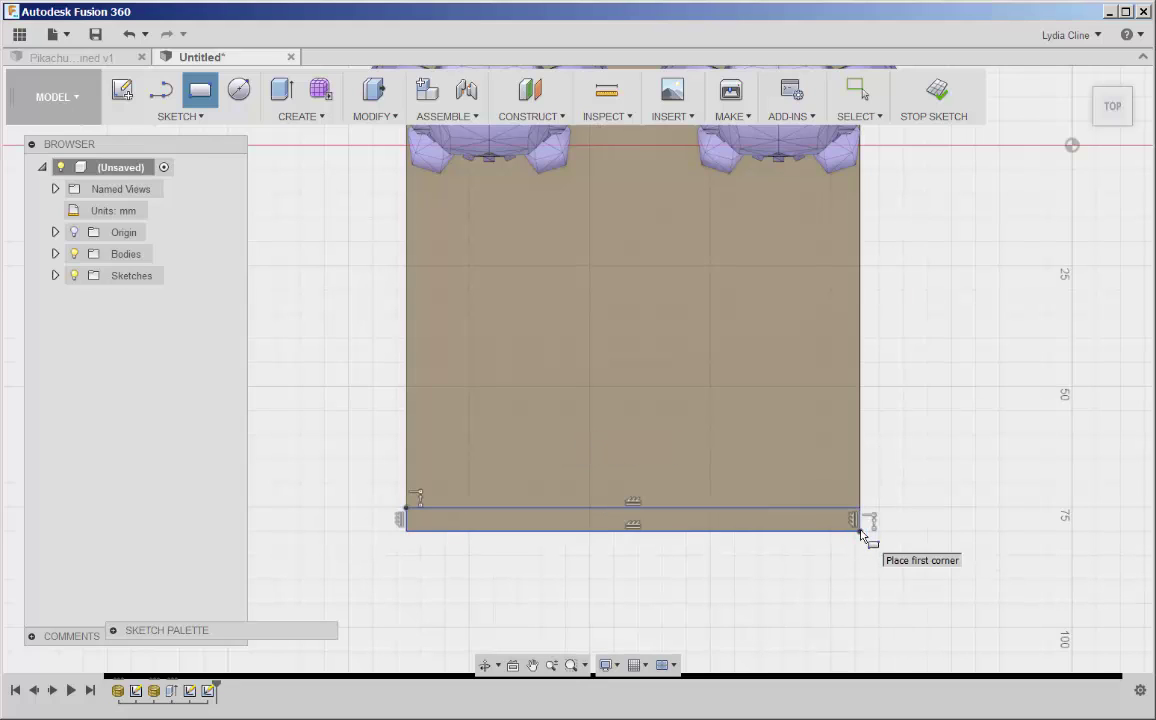
click(936, 95)
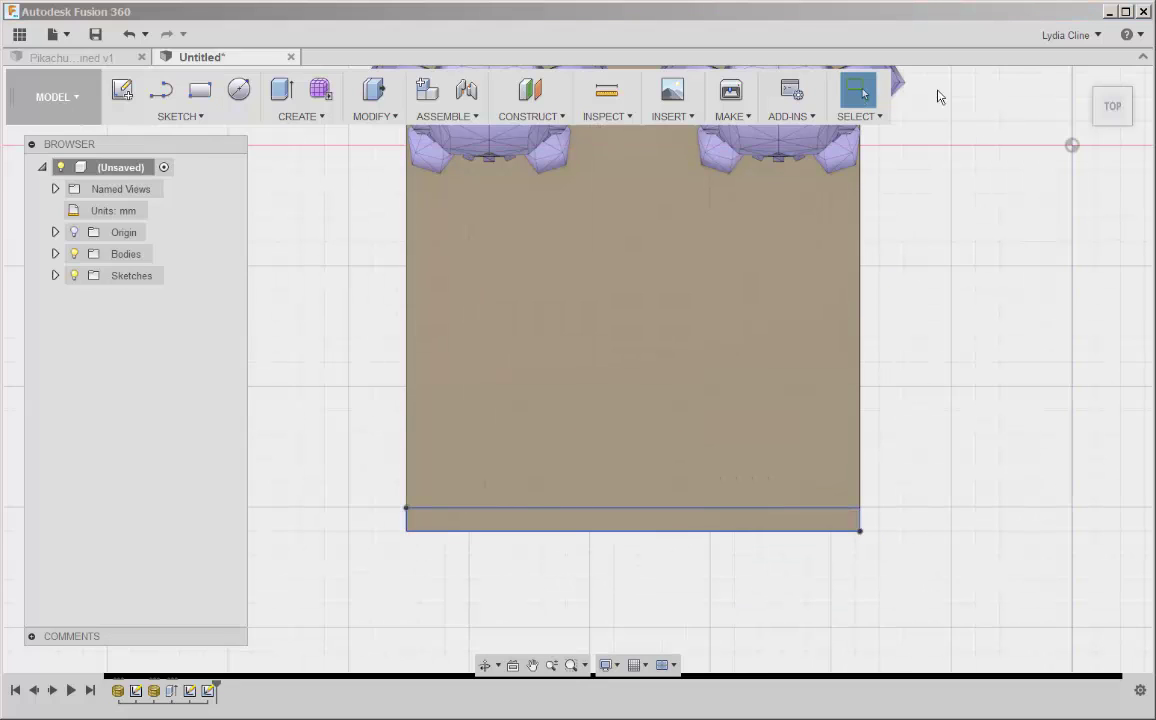
Press Pull the strip up 15 mm, joined to the plate, as the front lip
click(1084, 78)
middle_drag(583, 475, 657, 338)
scroll(593, 457, up, 4)
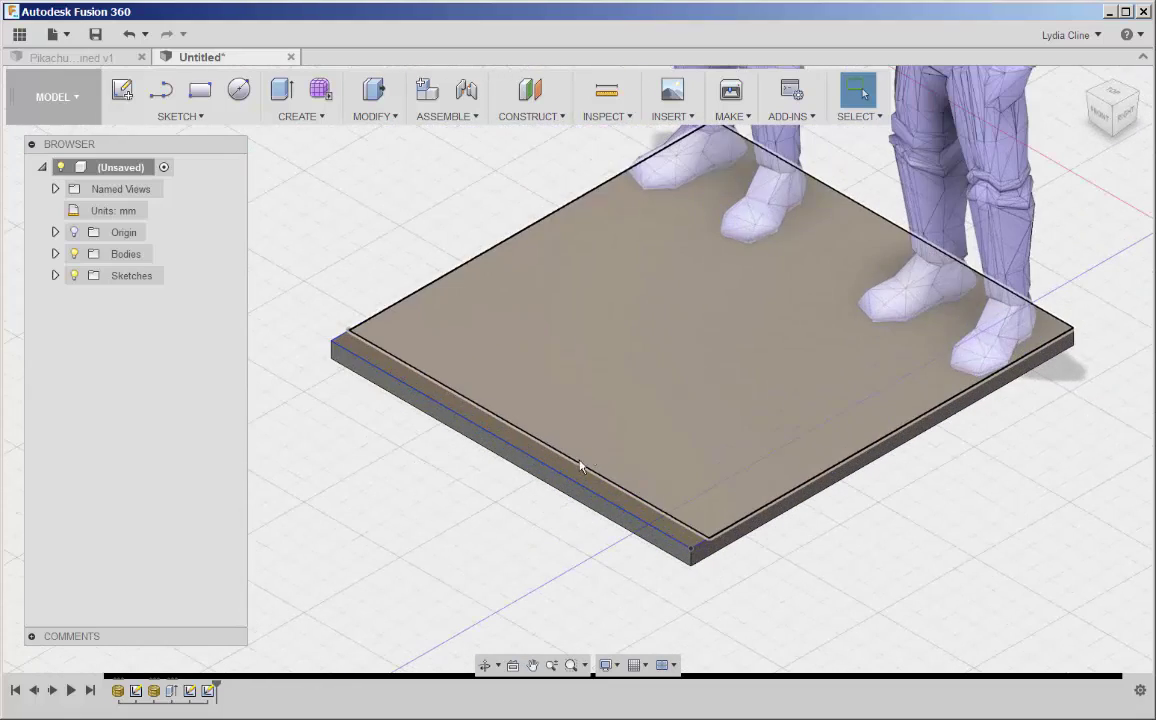
click(521, 450)
right_click(521, 450)
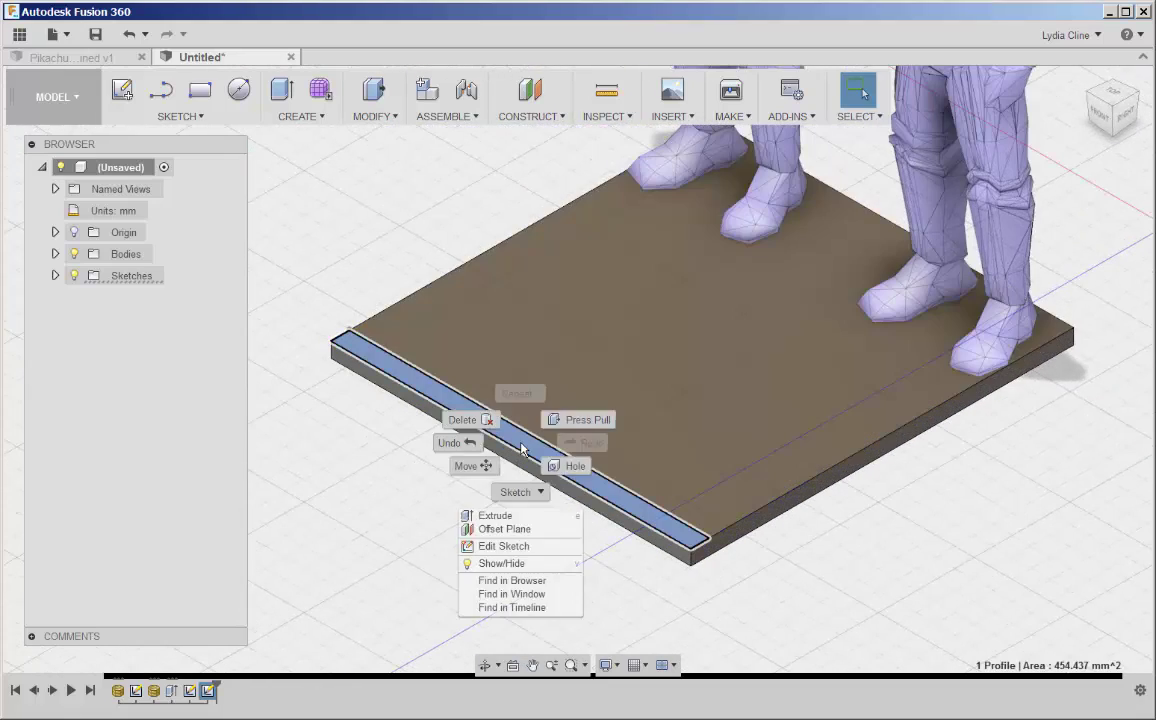
click(585, 419)
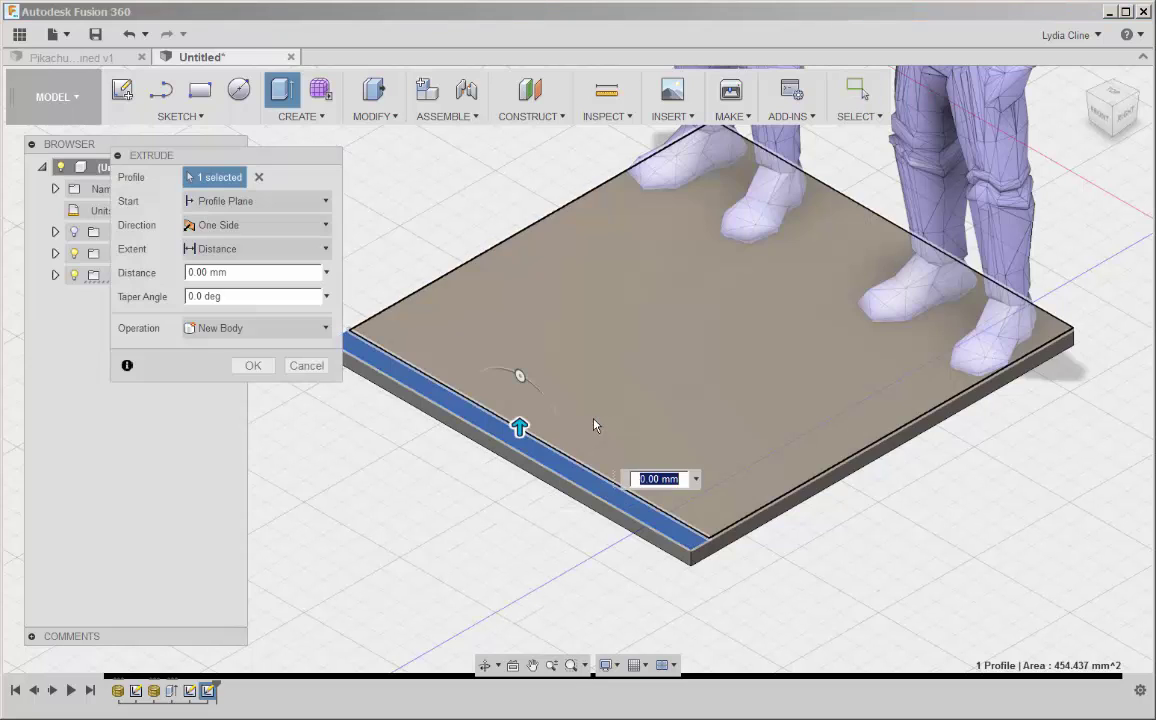
drag(517, 428, 519, 361)
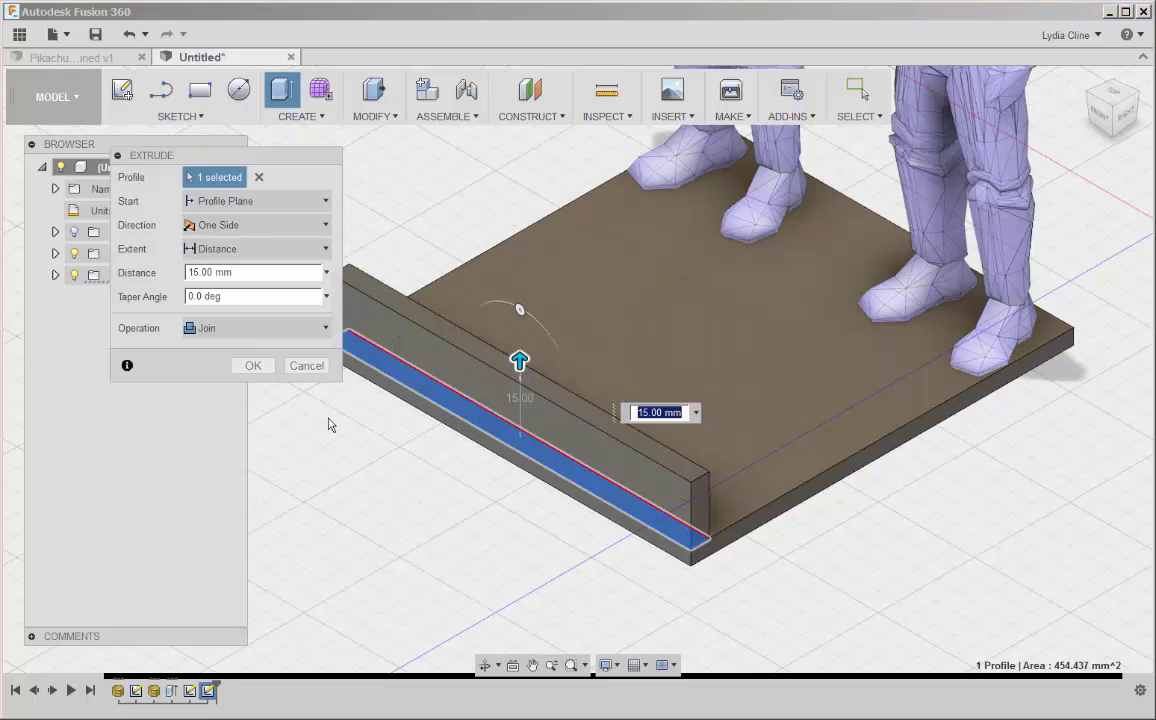
click(257, 367)
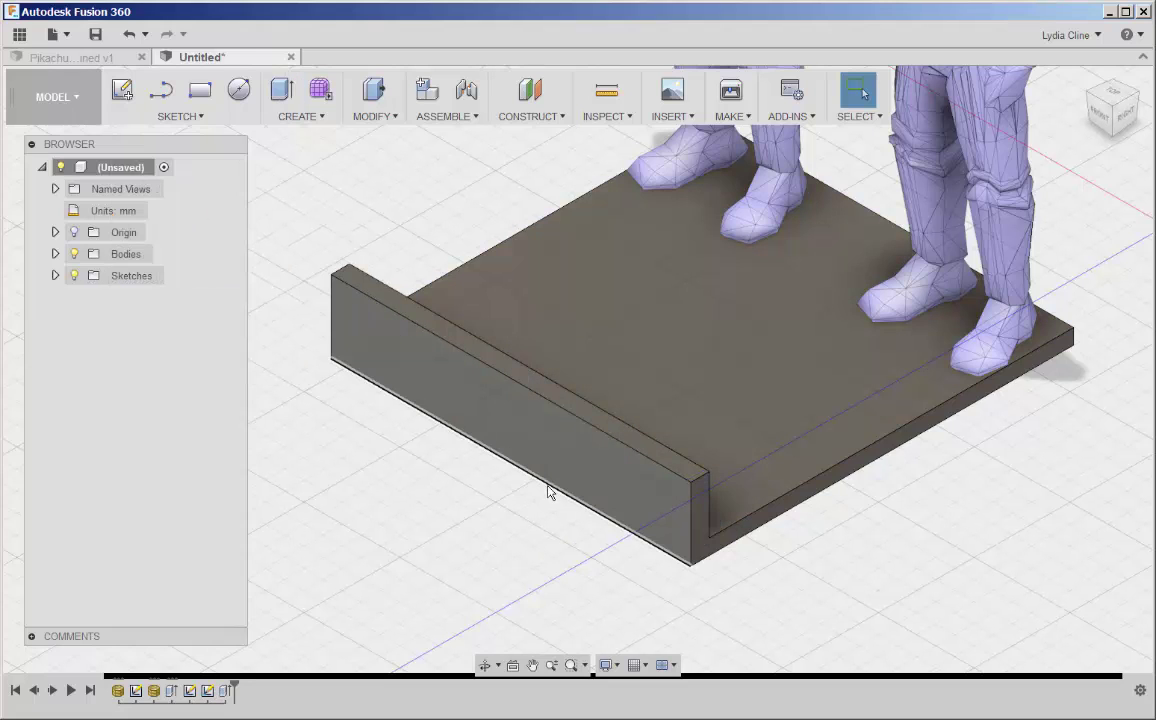
Sketch a circle about 10.4 mm in diameter on the front face of the lip
click(1114, 121)
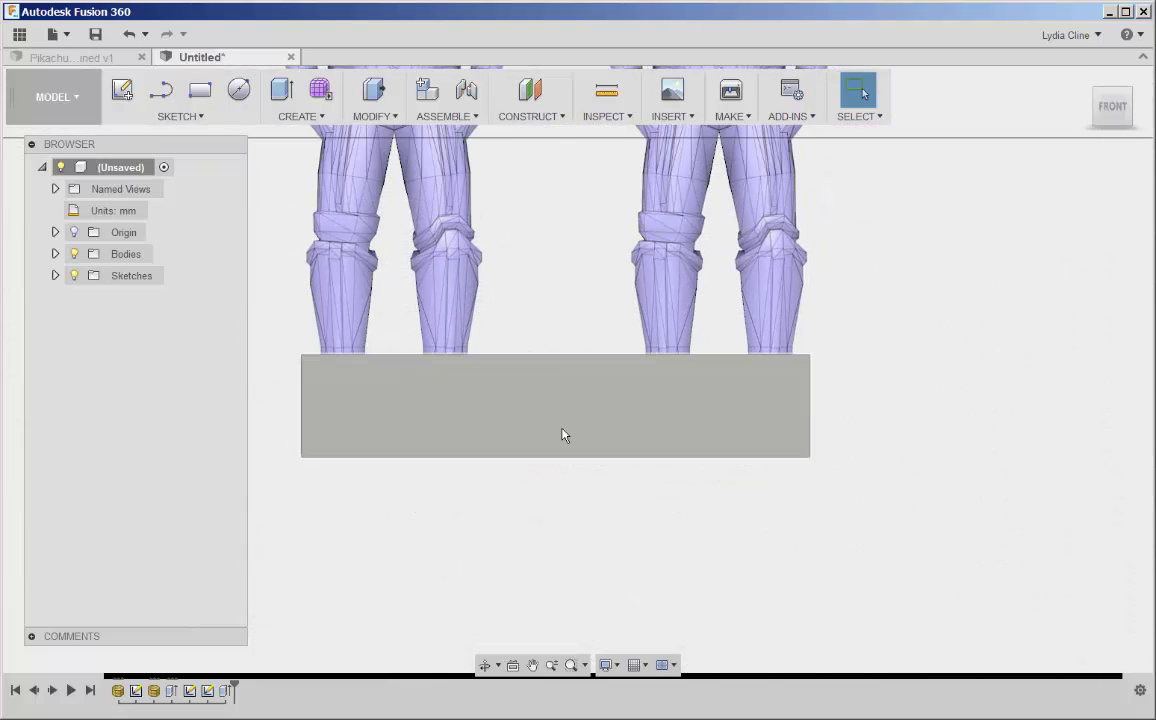
click(238, 91)
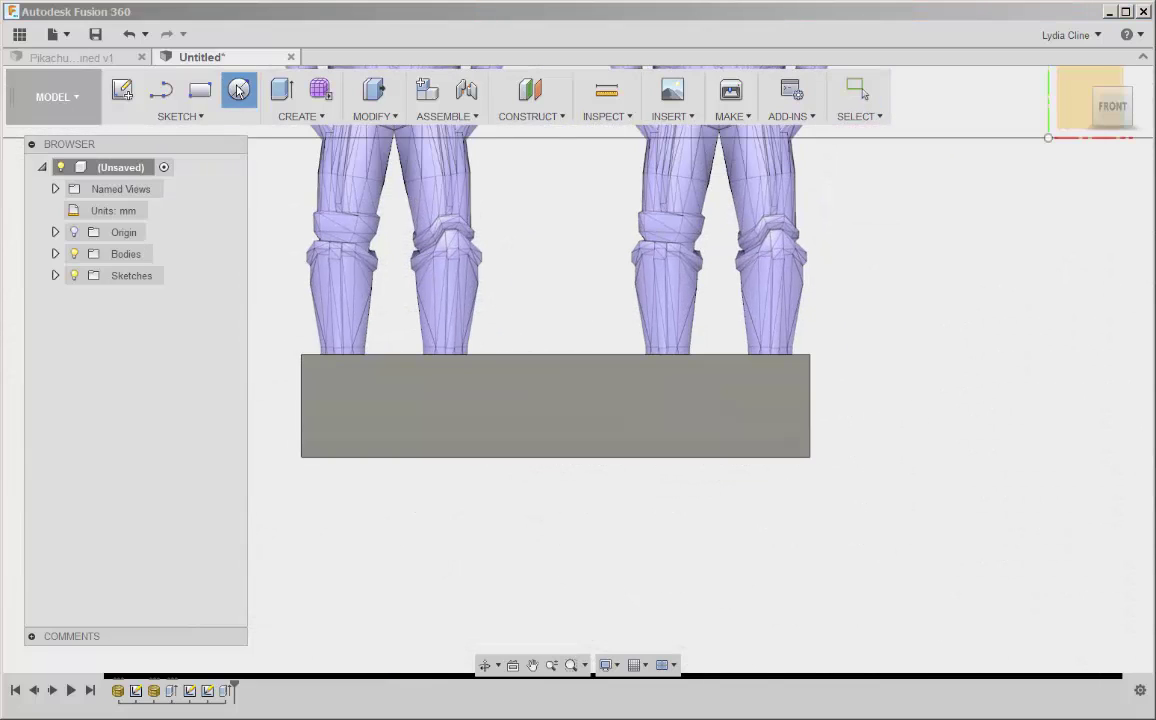
click(557, 423)
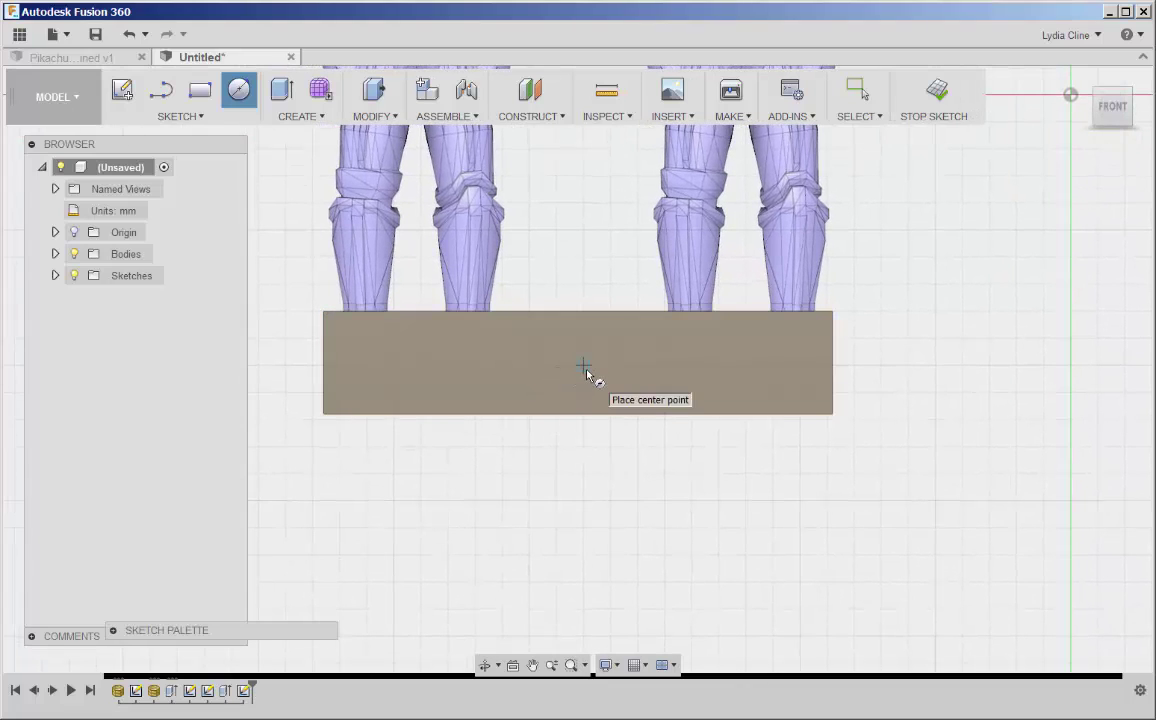
click(584, 368)
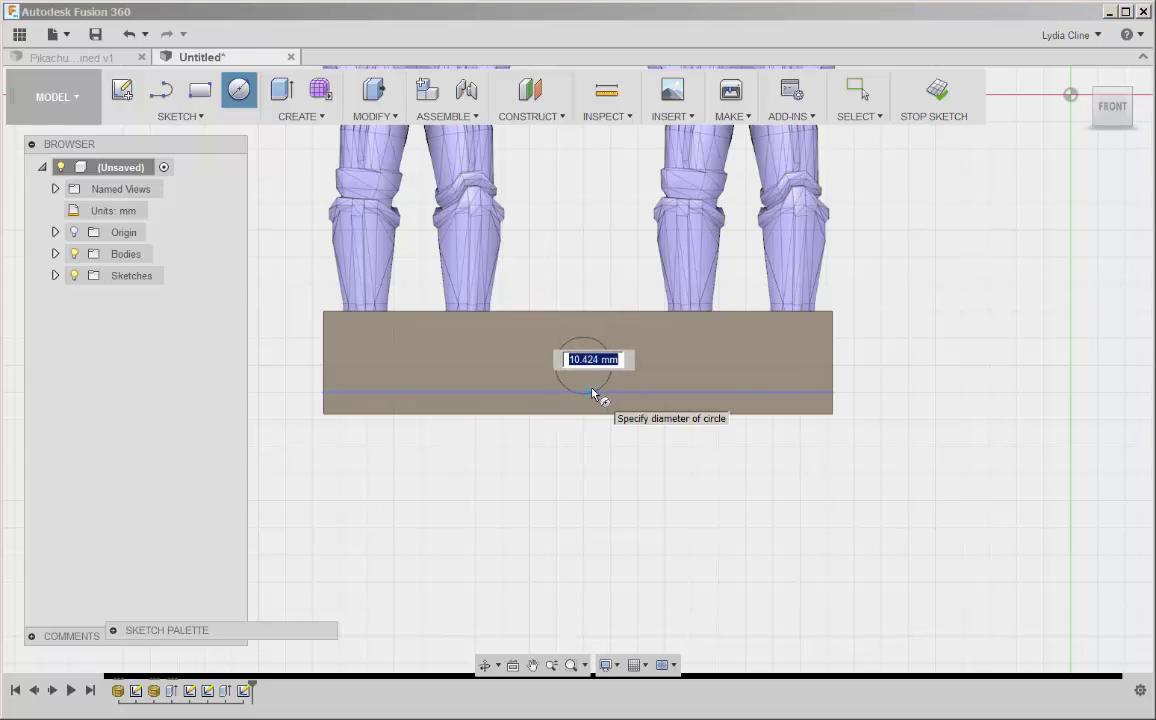
click(592, 394)
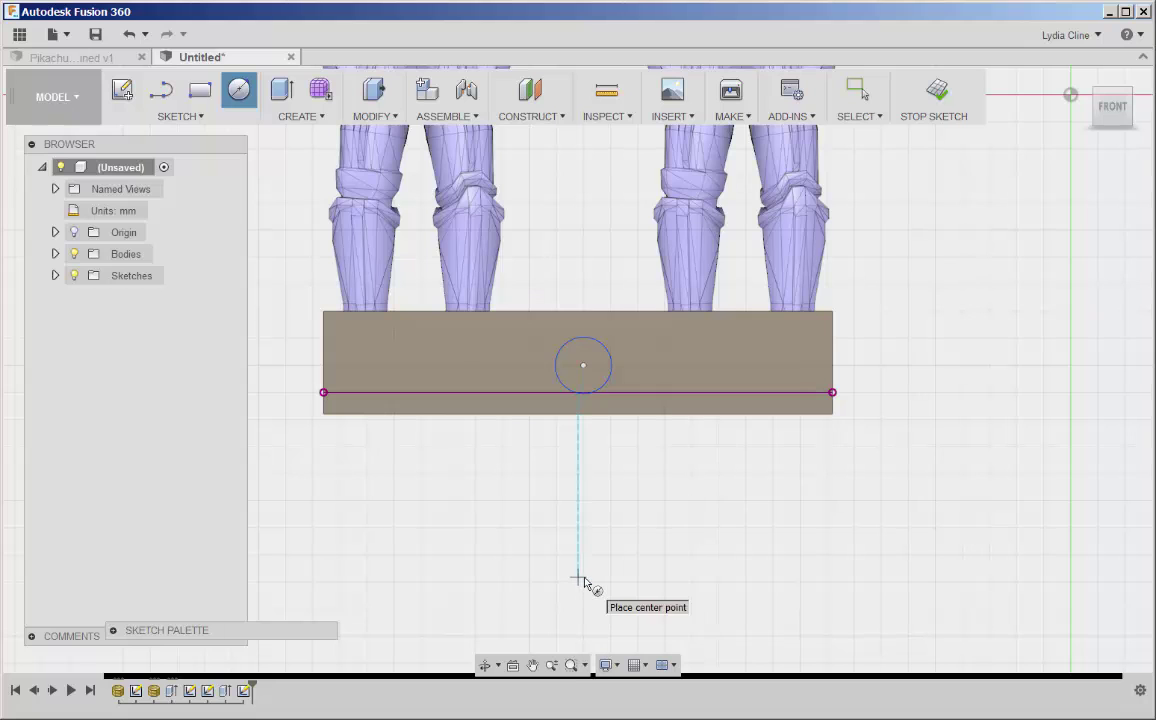
click(945, 112)
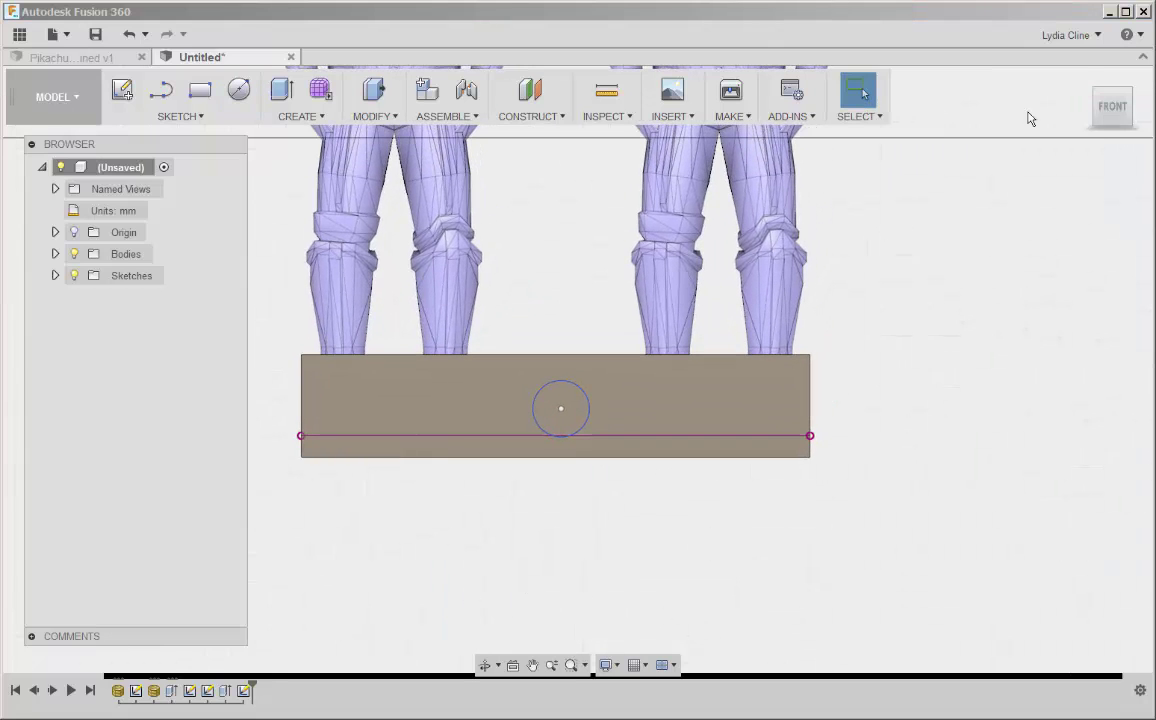
Press Pull the circle profile 24 mm into the lip as a cut
click(1085, 84)
scroll(436, 543, up, 4)
click(465, 571)
right_click(465, 571)
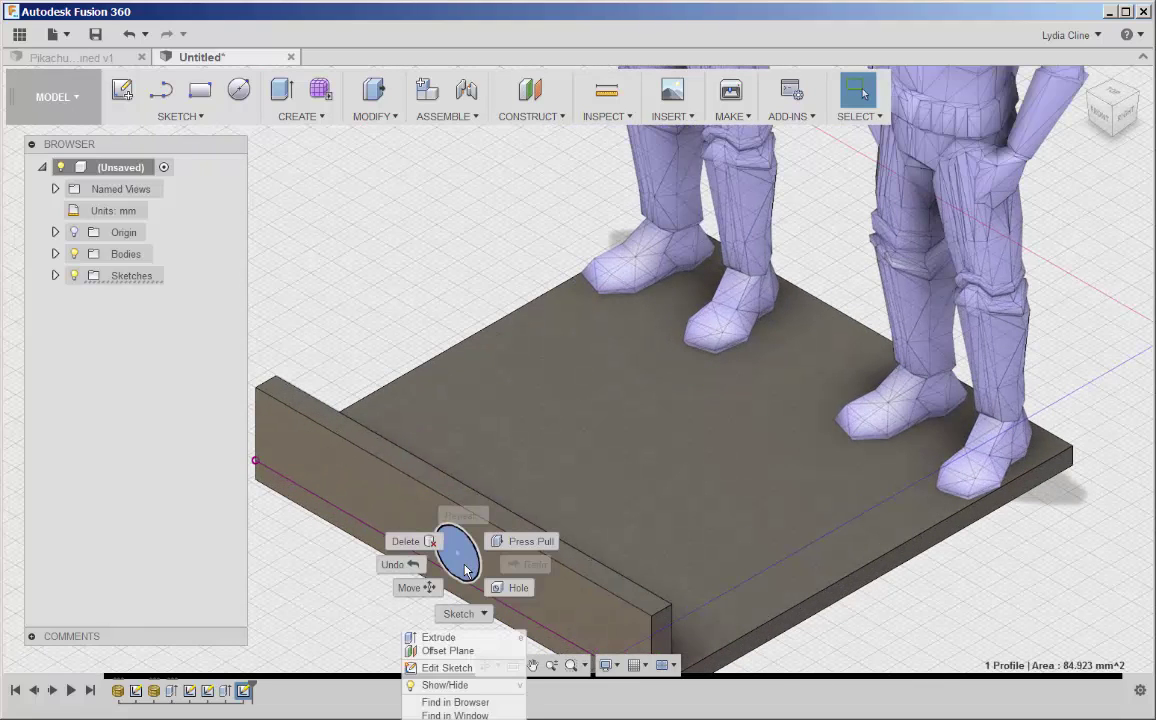
click(512, 541)
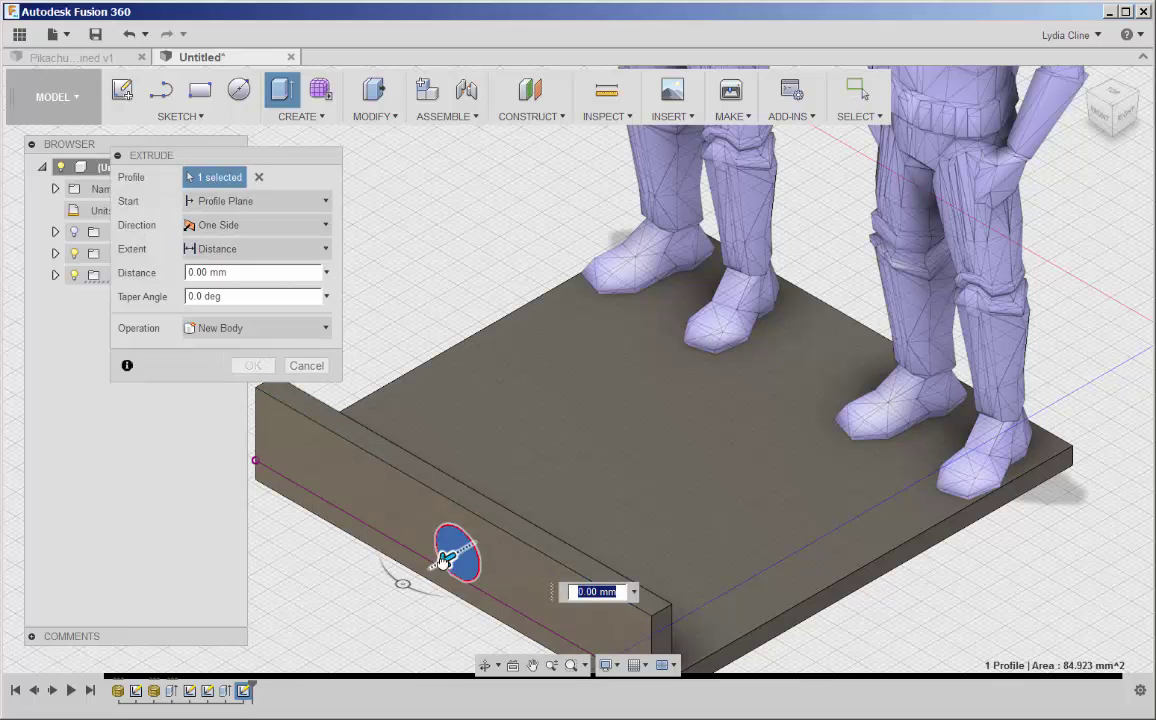
drag(446, 556, 543, 500)
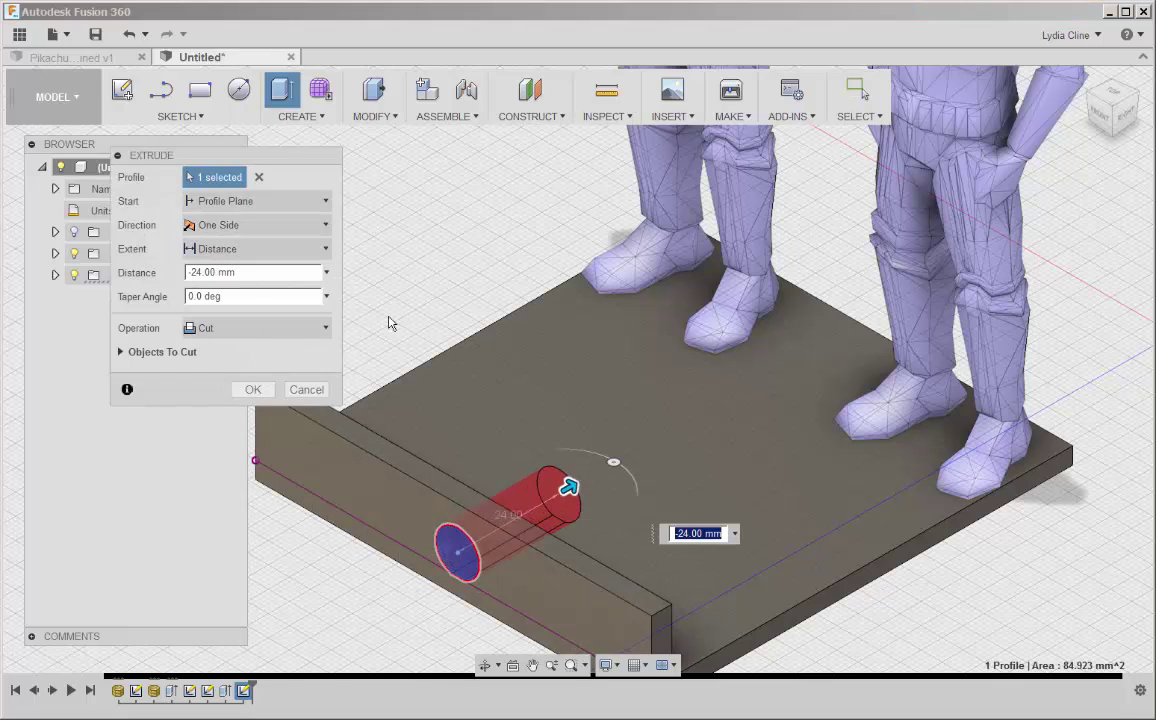
click(253, 389)
scroll(455, 540, down, 5)
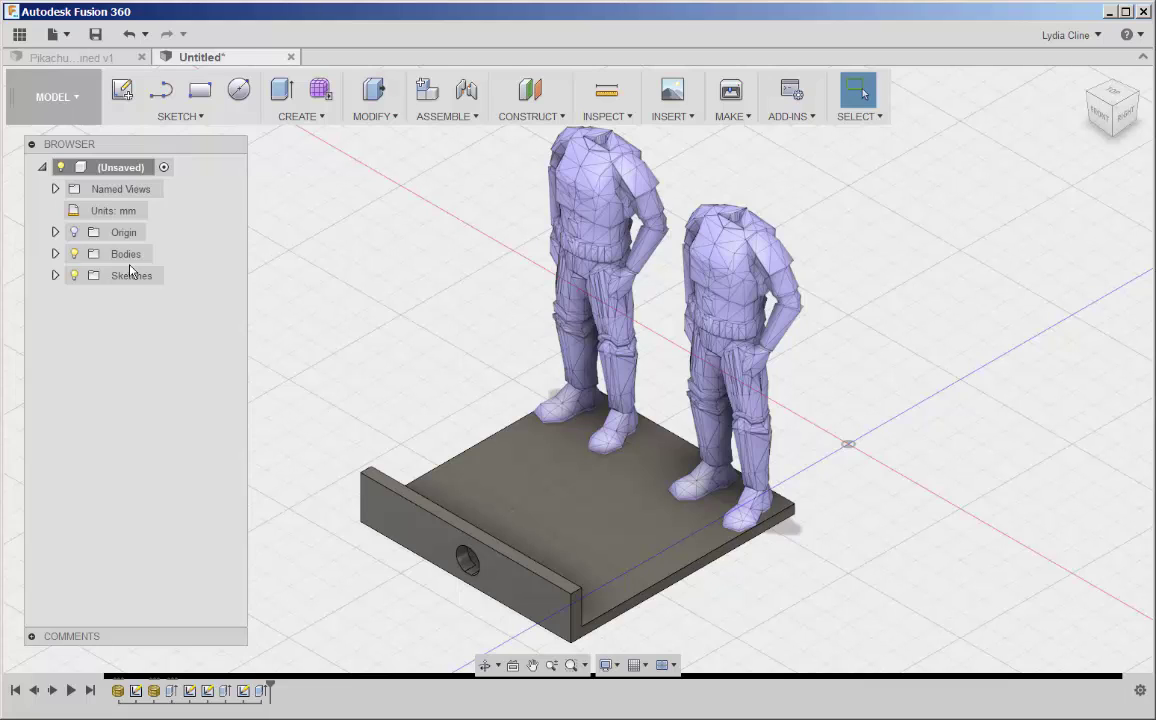
Set the root component to not capture design history
right_click(133, 170)
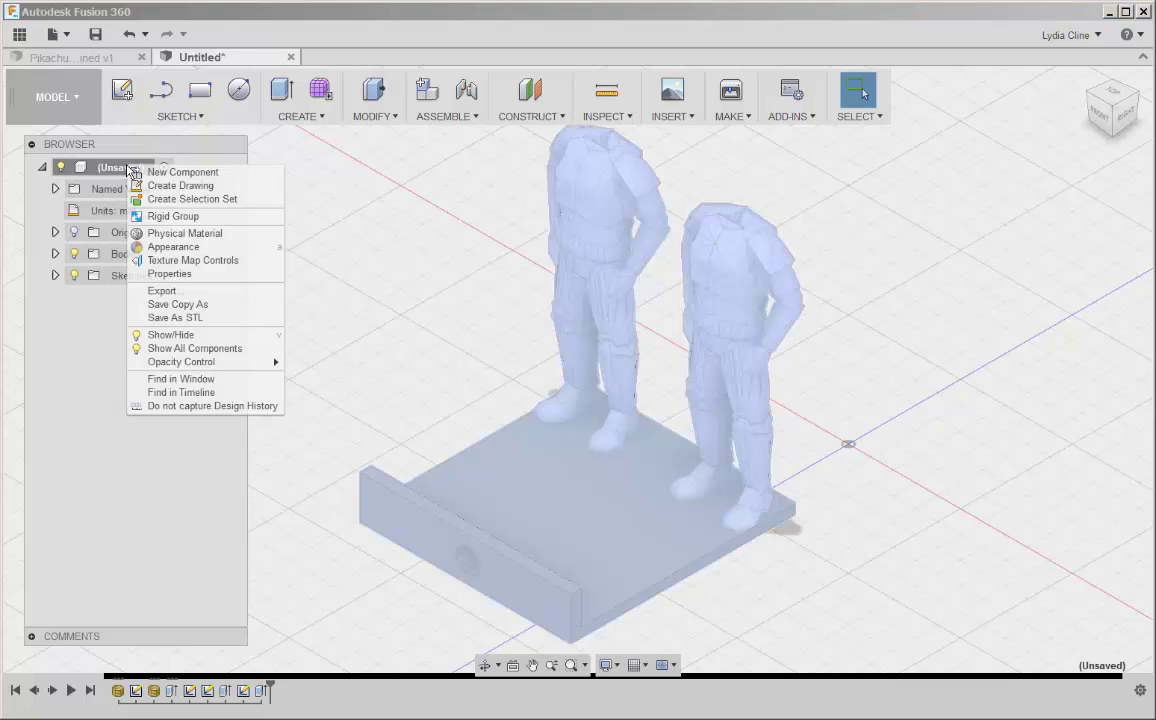
click(196, 409)
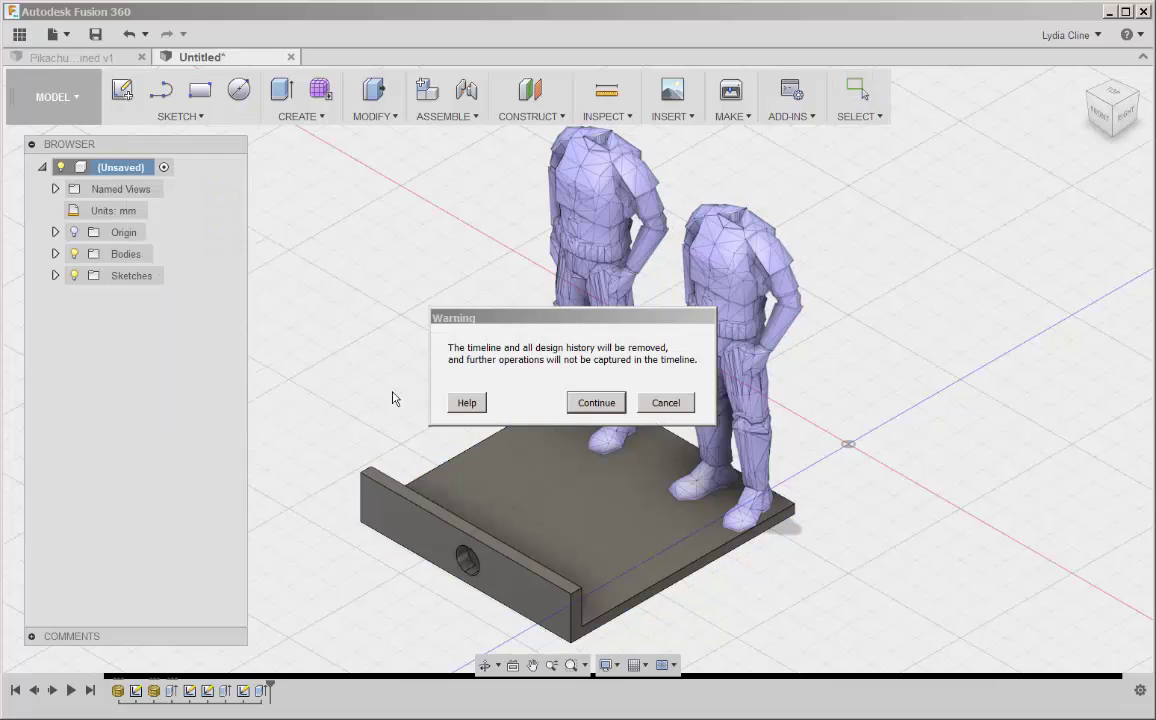
click(595, 403)
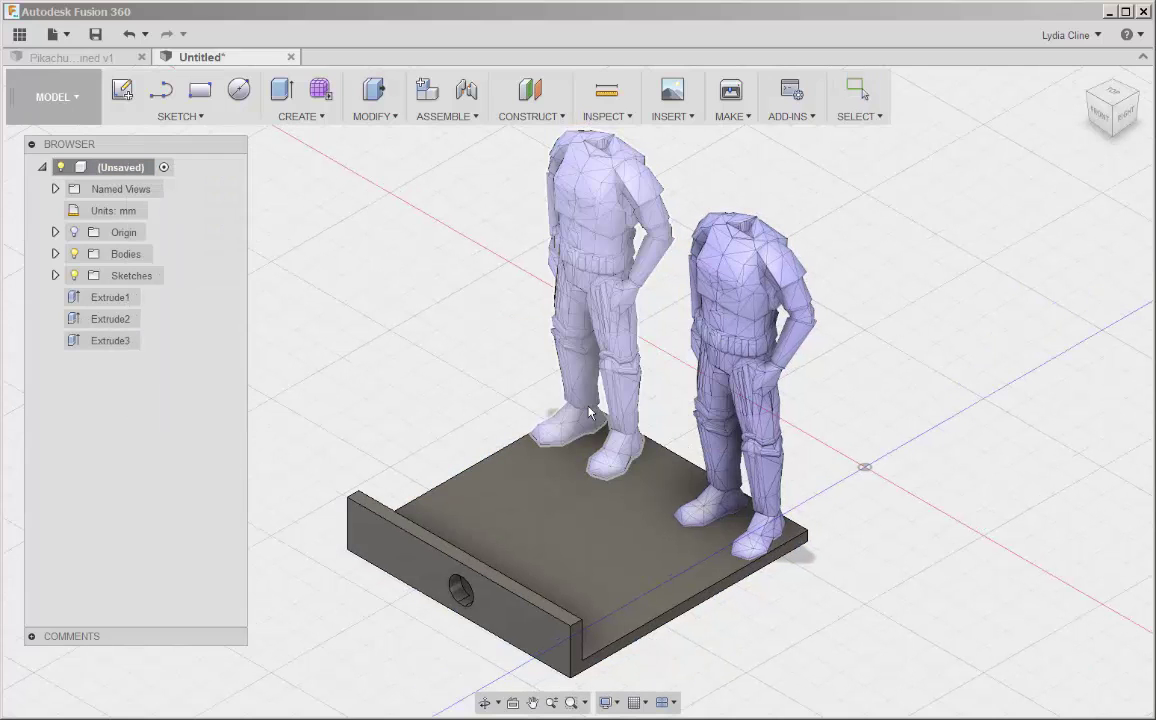
Convert both stormtrooper meshes to solid bodies with Mesh to BRep
click(609, 242)
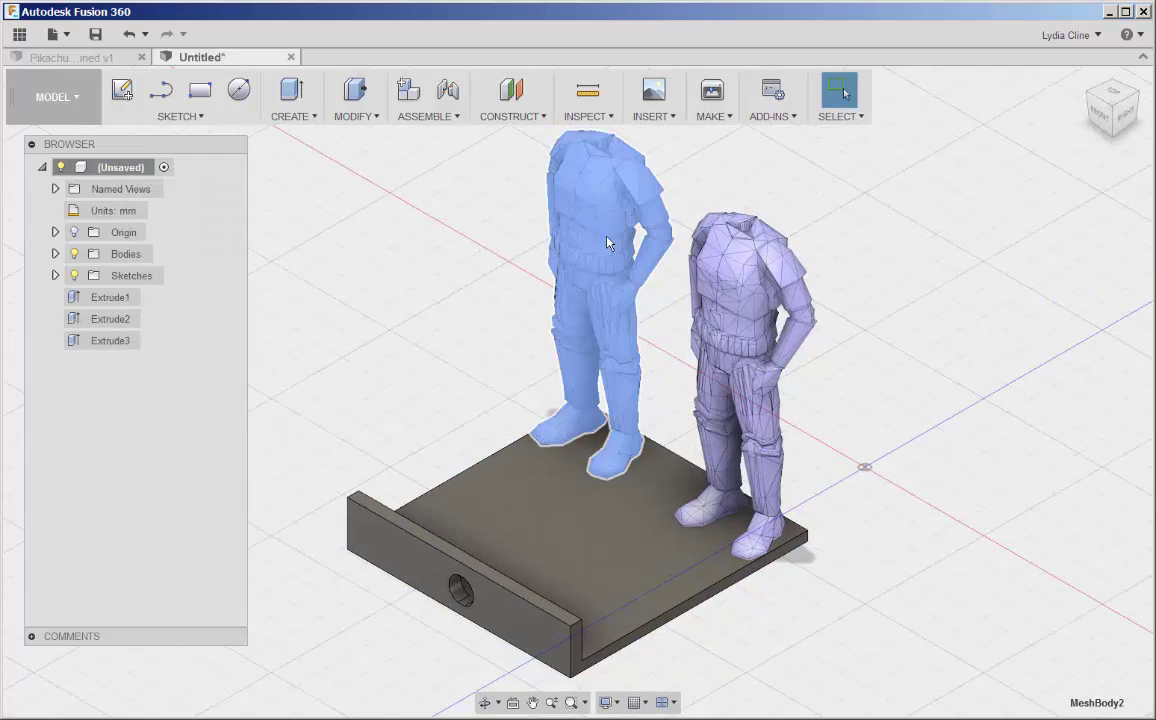
ctrl+click(758, 300)
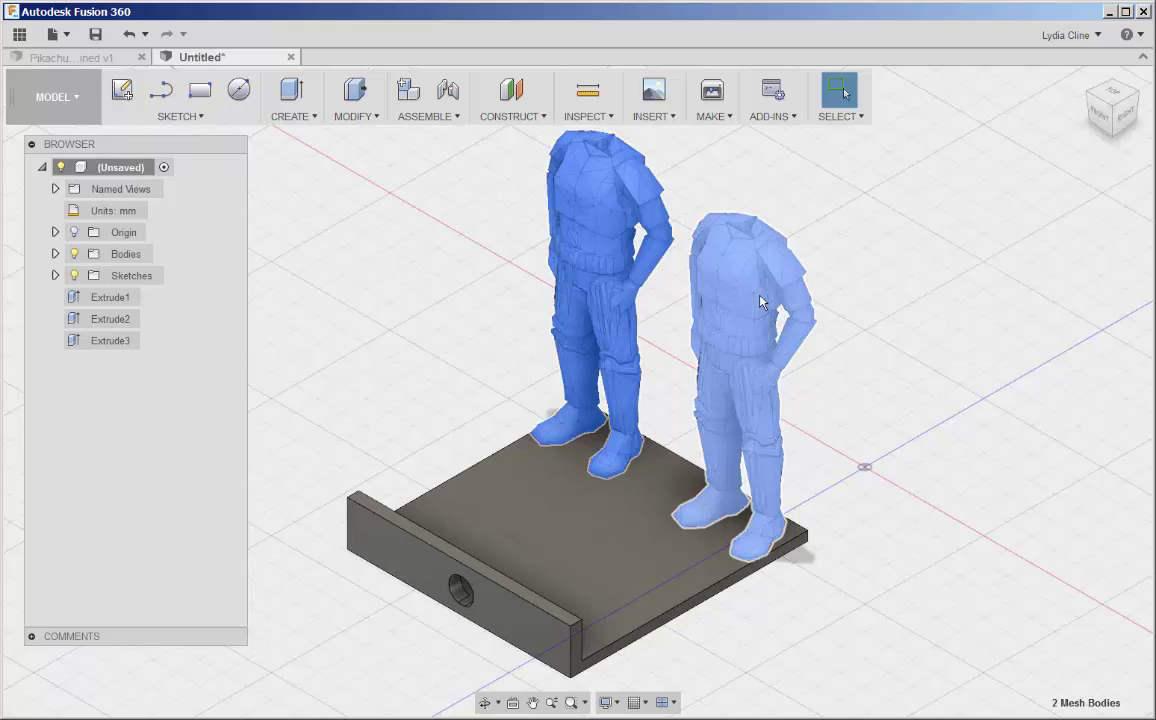
right_click(761, 302)
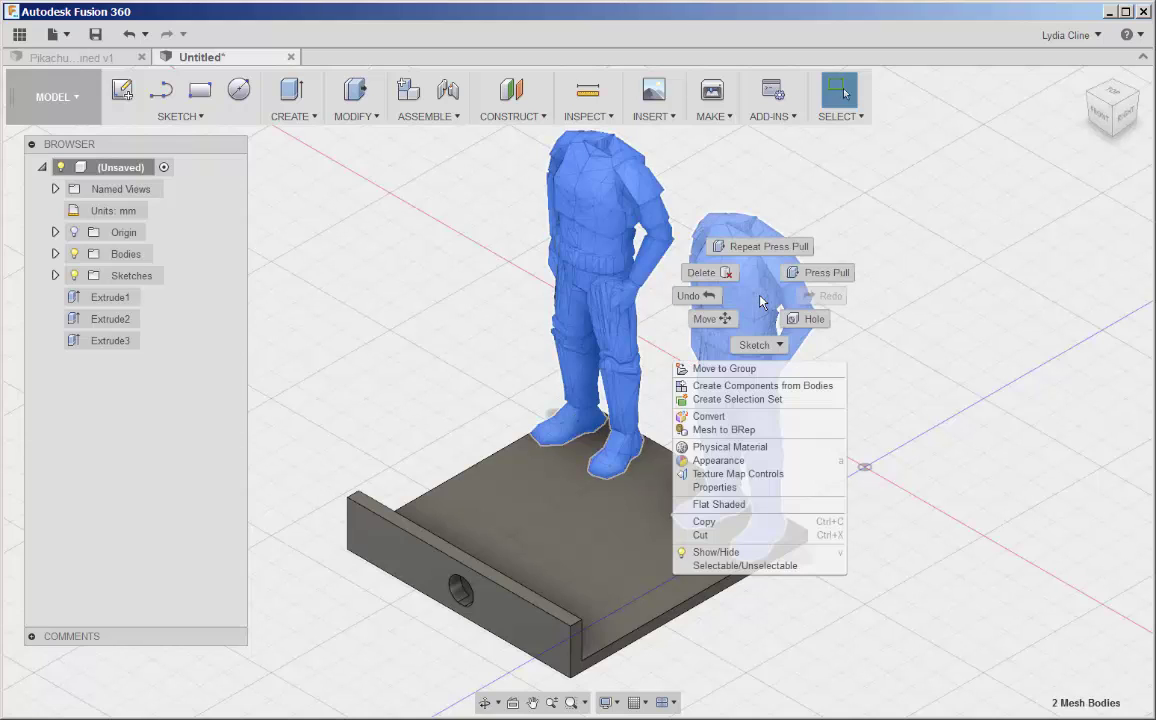
click(716, 430)
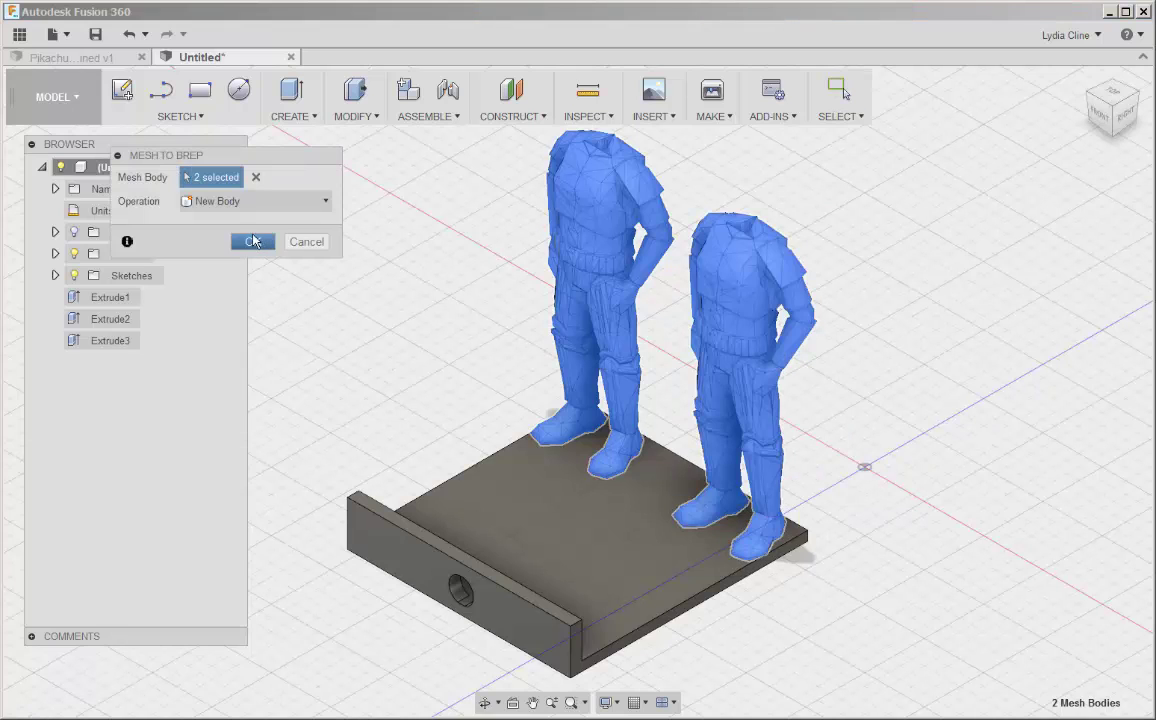
click(253, 242)
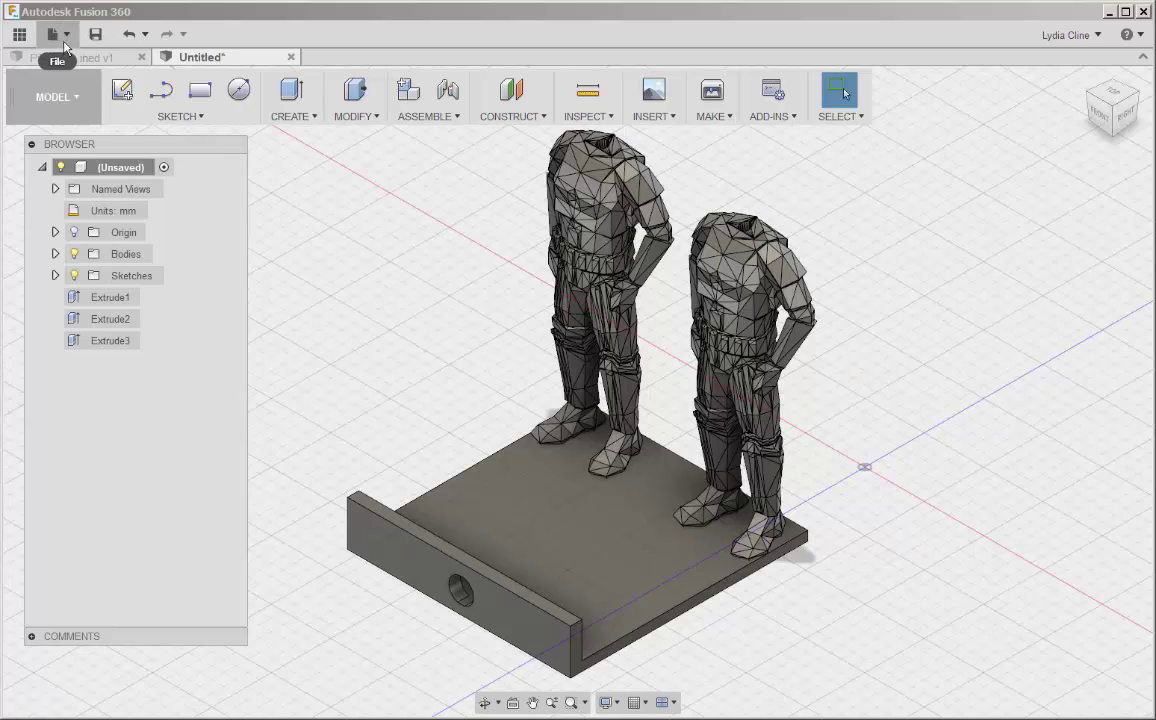
Save the design as 'stormtroopers phone stand'
click(69, 37)
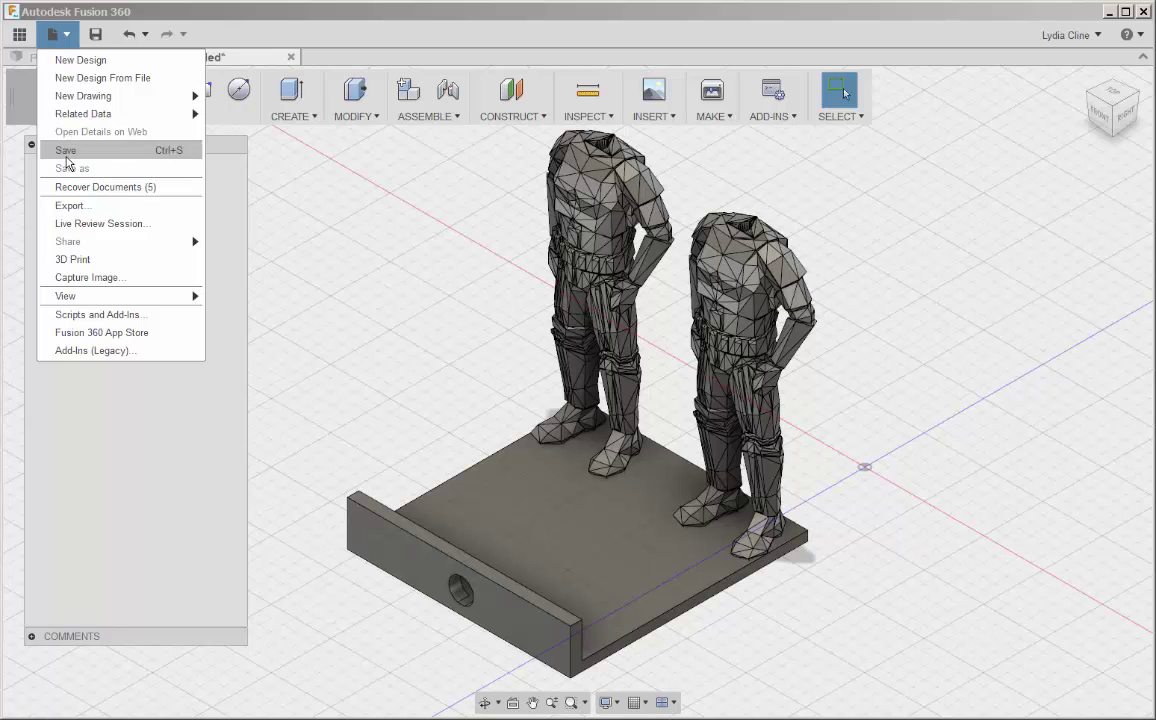
click(65, 151)
text(stormtroopers phone stand)
click(811, 296)
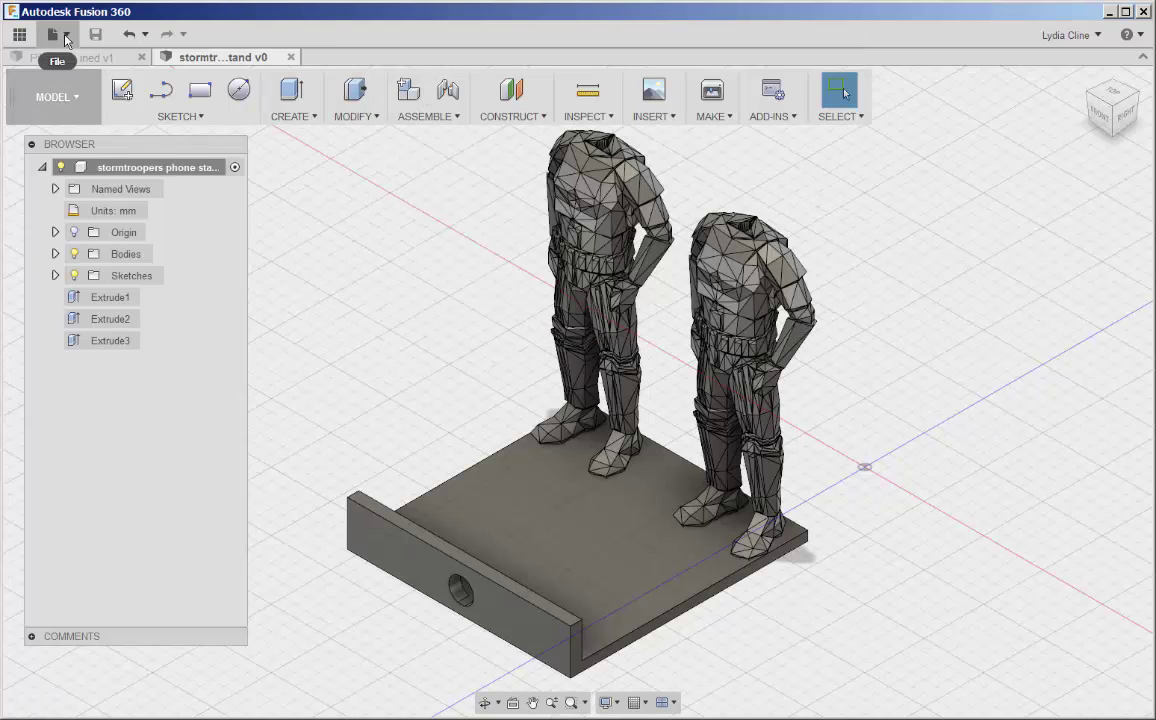
Save As a new version named 'stormtroopers phone stand combined'
click(52, 34)
click(40, 165)
click(461, 174)
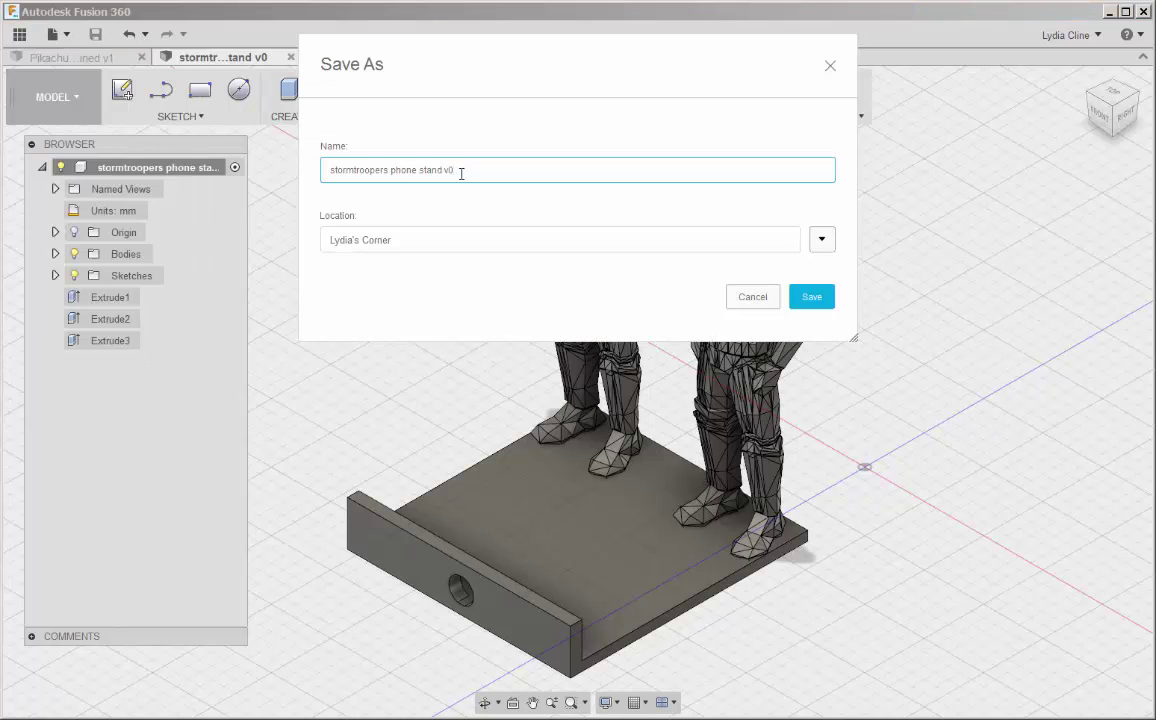
text(combined)
key(Return)
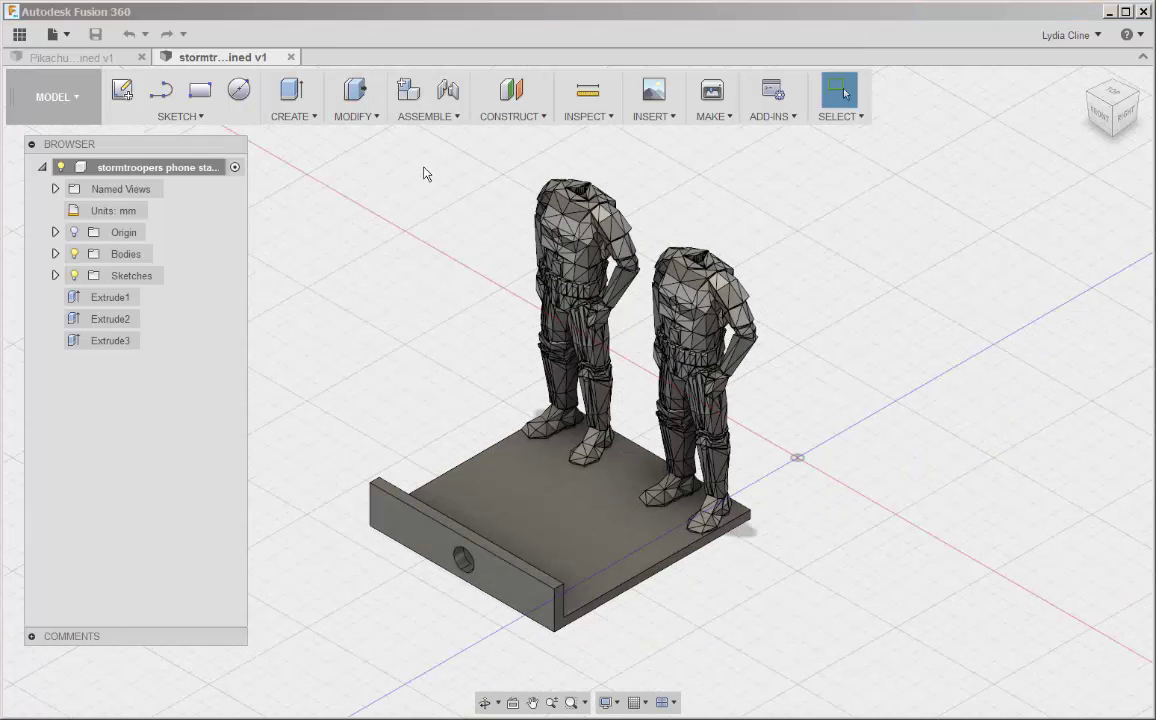
Combine the left stormtrooper with the base plate using a Join operation
click(376, 117)
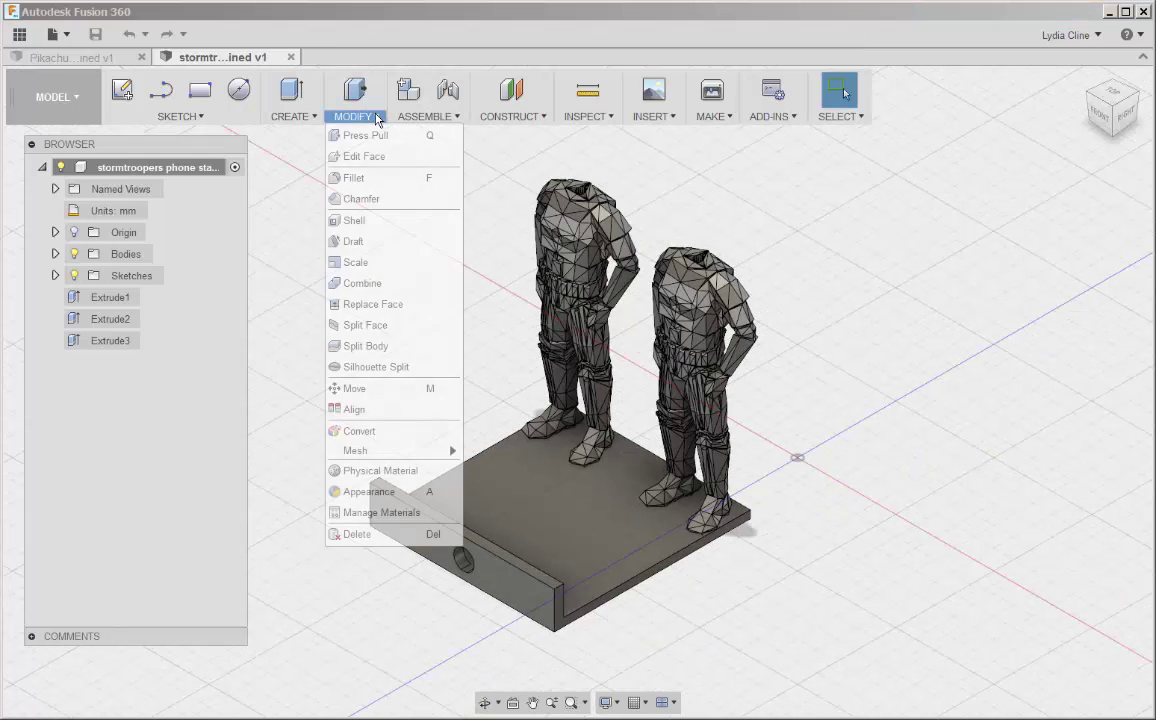
click(371, 283)
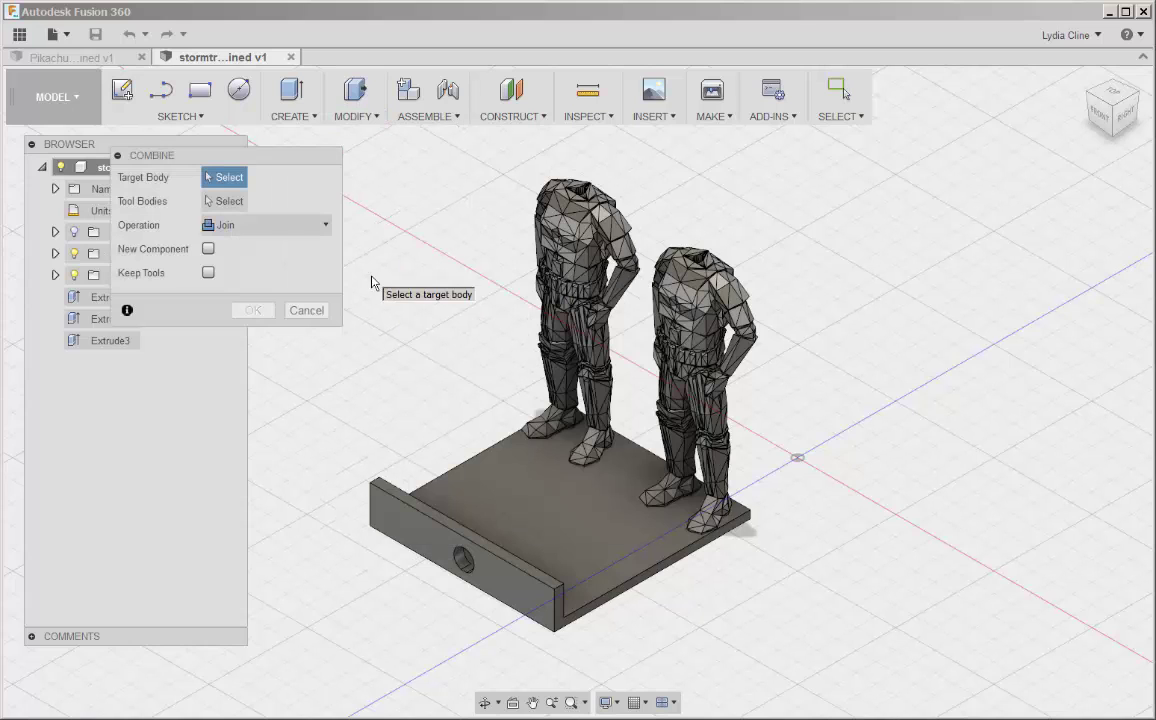
click(558, 284)
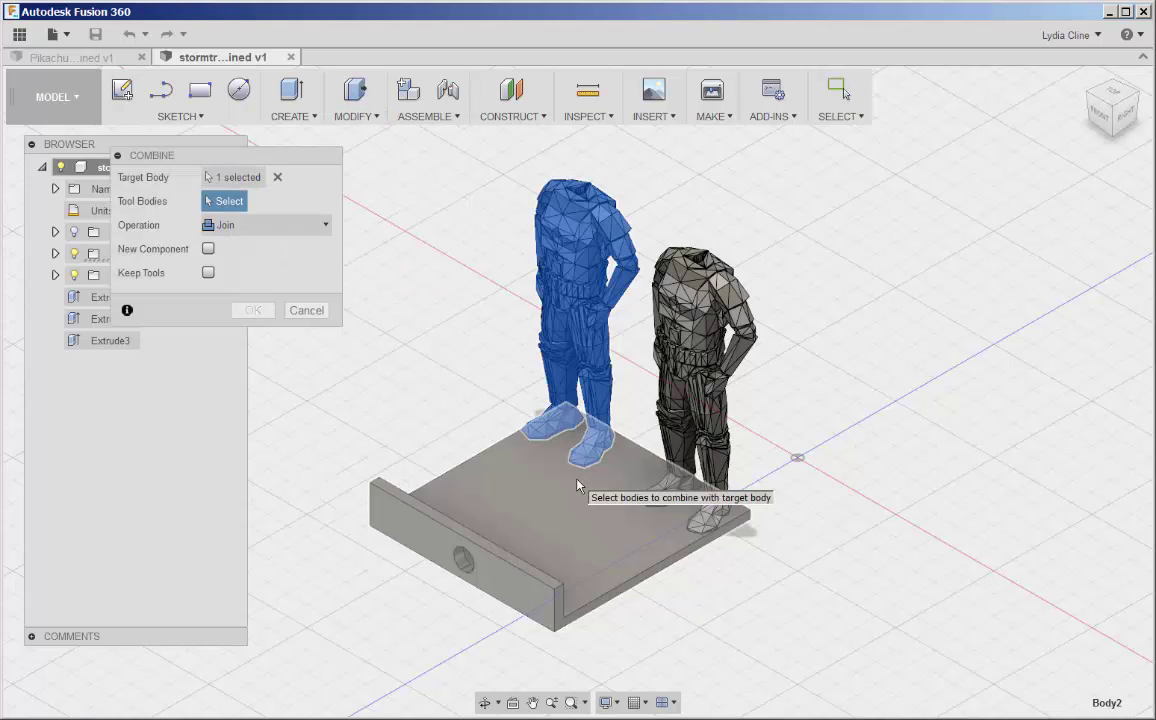
click(577, 486)
click(252, 310)
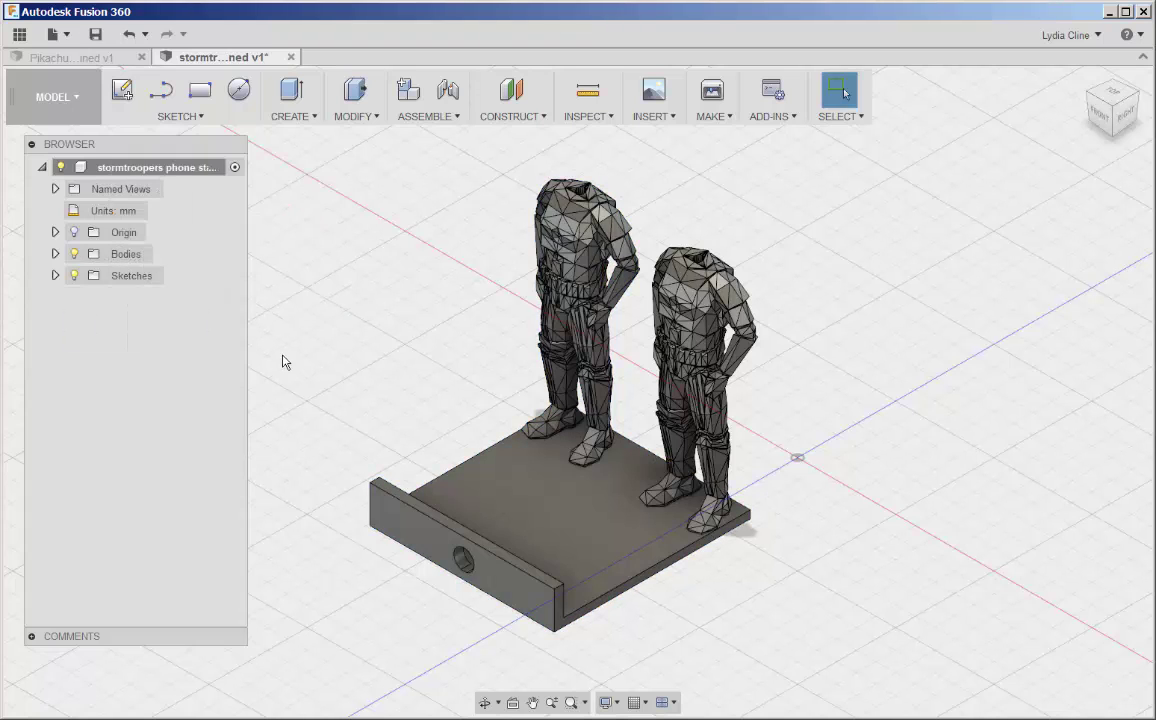
Join the right stormtrooper to the base plate with a second Combine
click(374, 118)
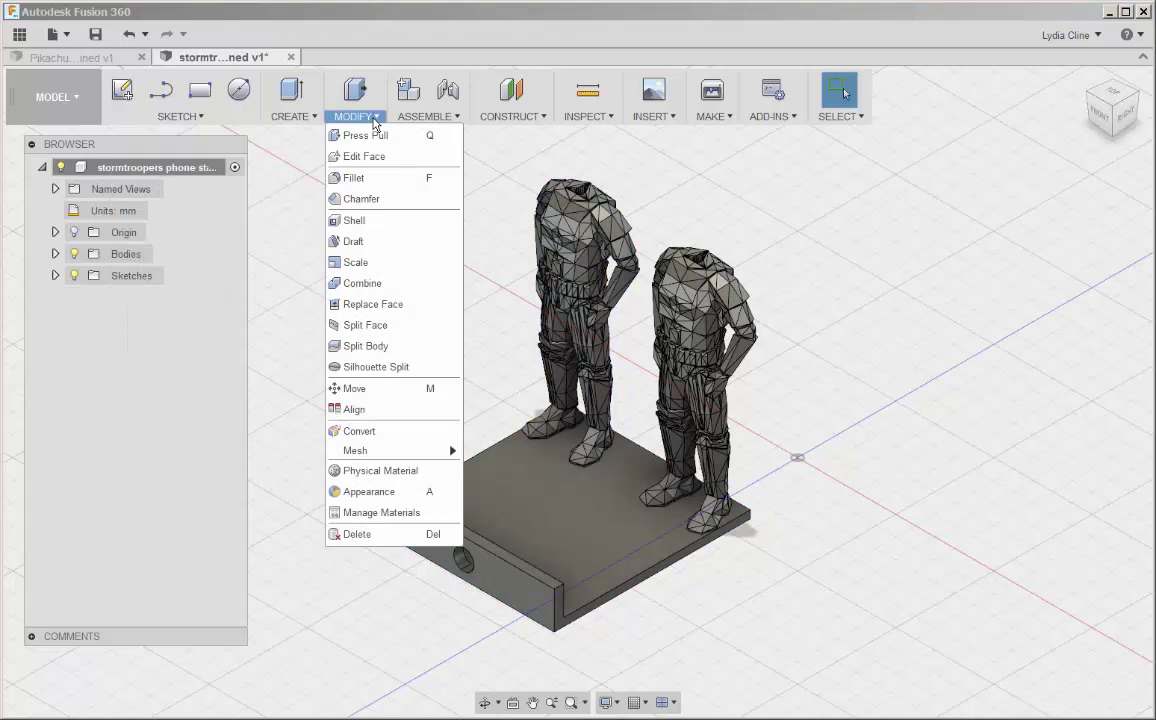
click(442, 283)
click(705, 285)
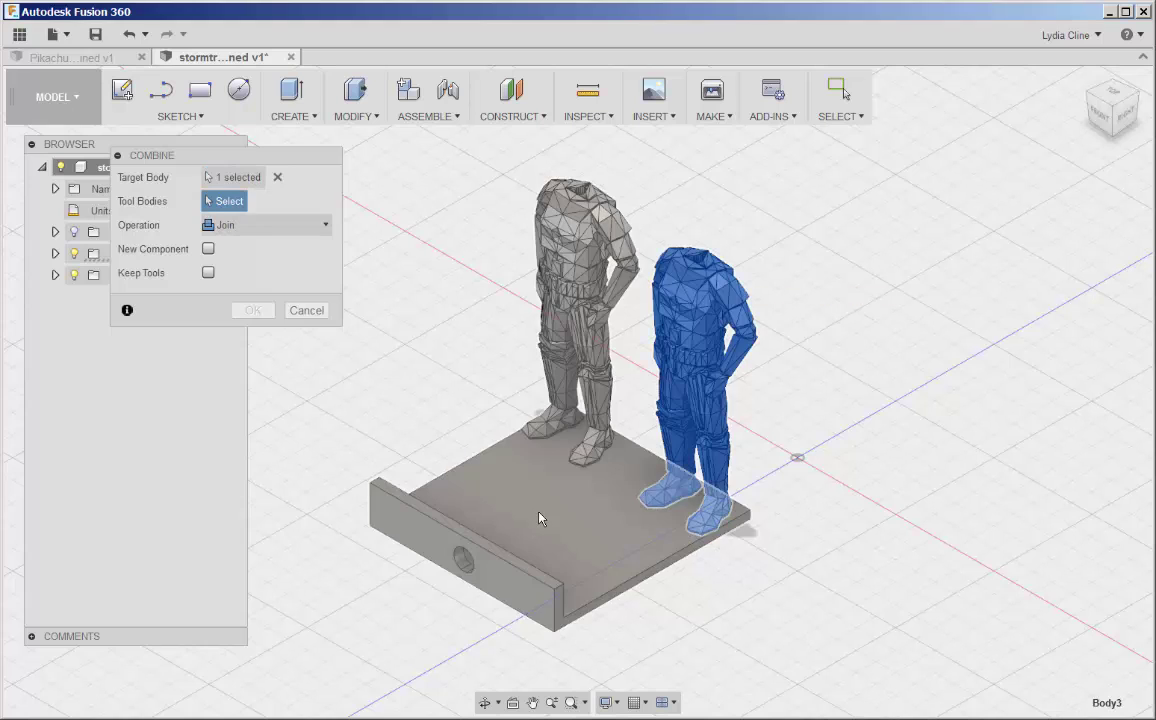
click(539, 516)
click(272, 311)
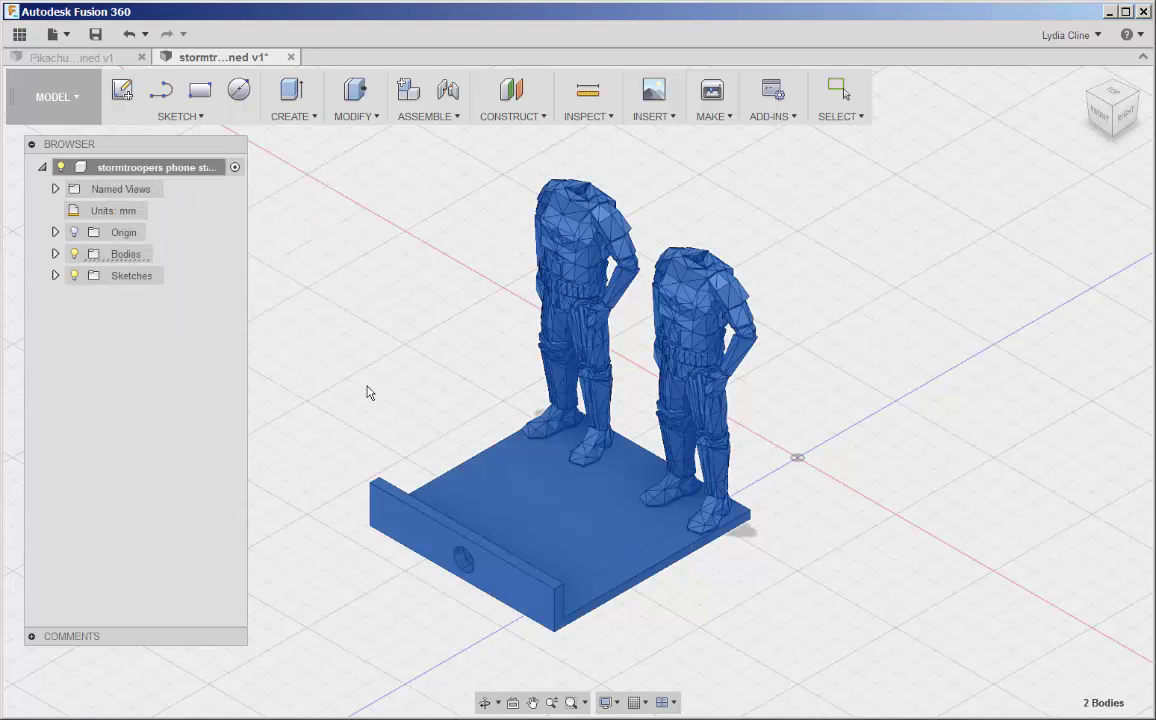
Start Save As STL from the root component's context menu
right_click(183, 170)
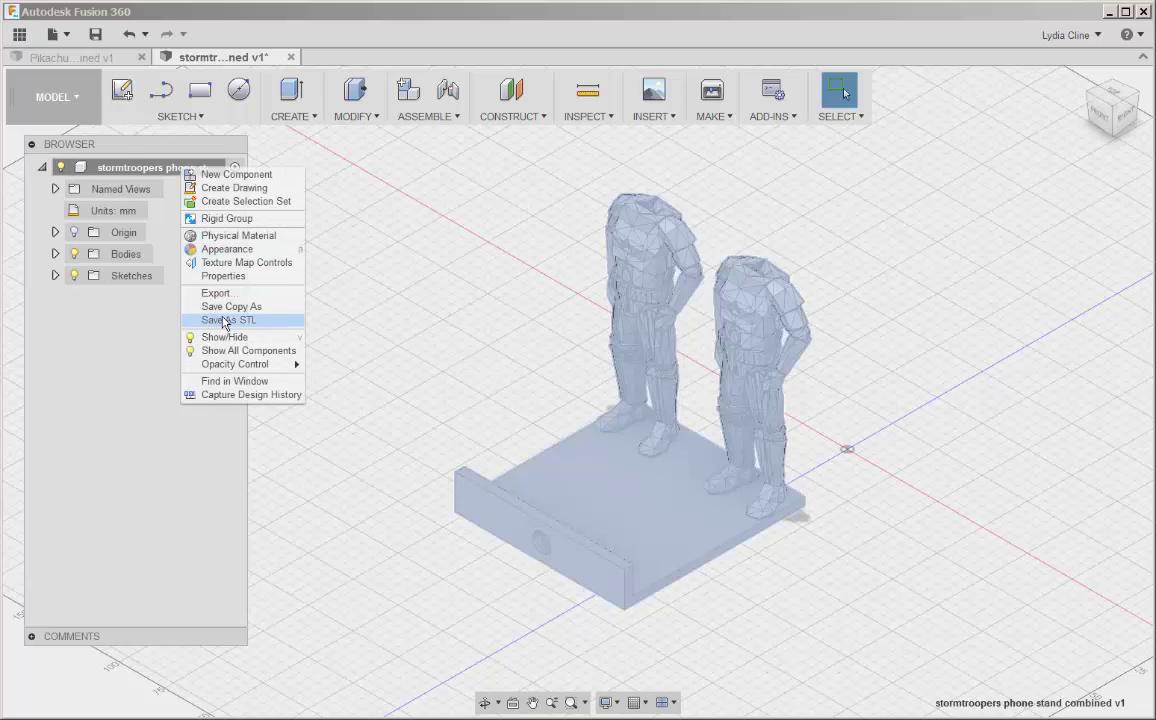
click(224, 320)
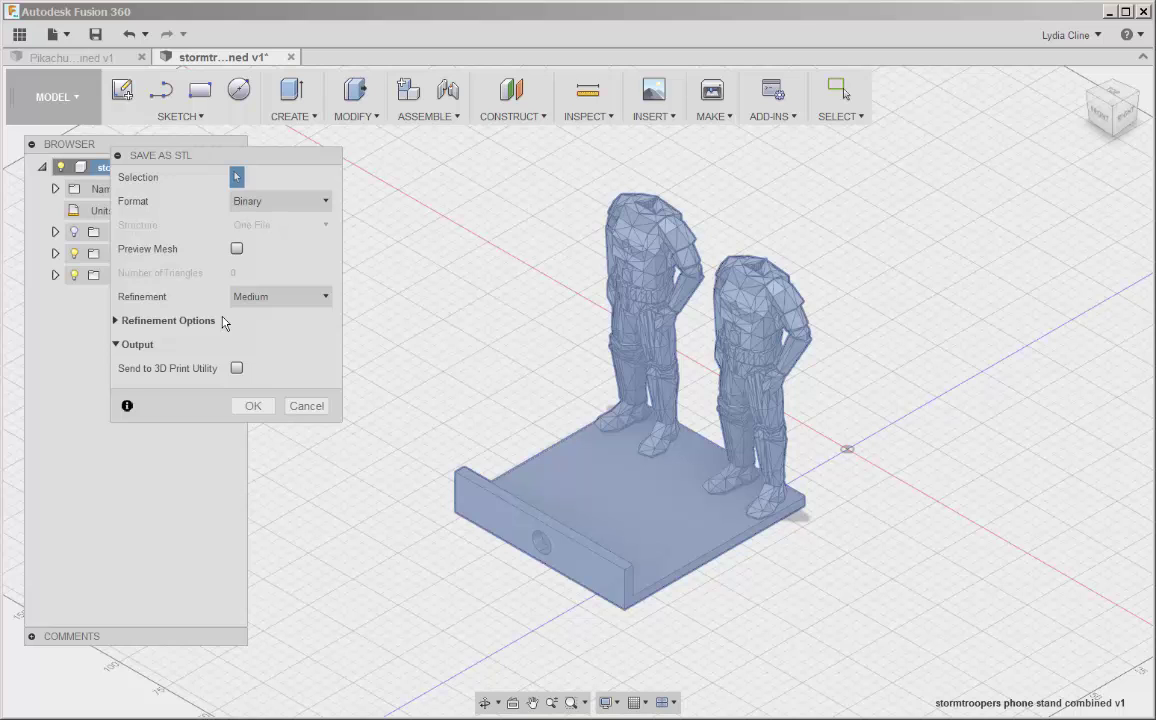